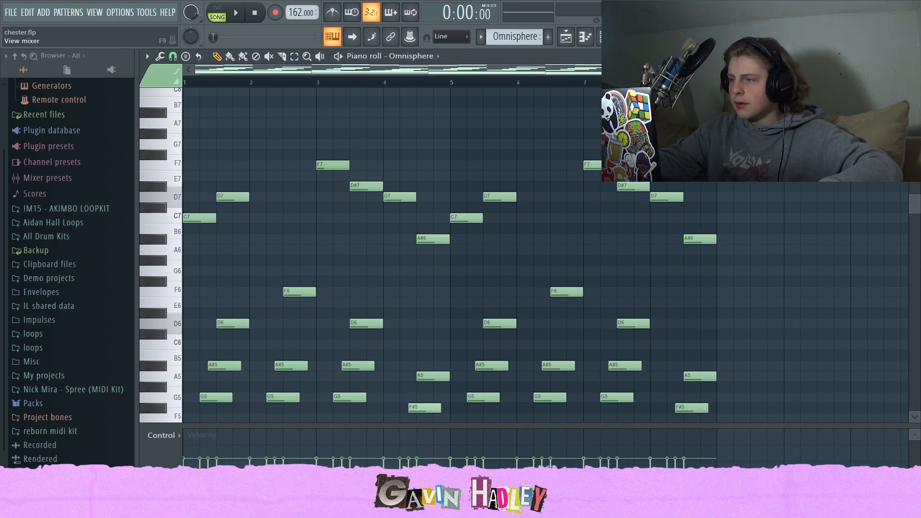
Open the mixer and select the Omnisphere track to view its effects
click(623, 36)
click(209, 139)
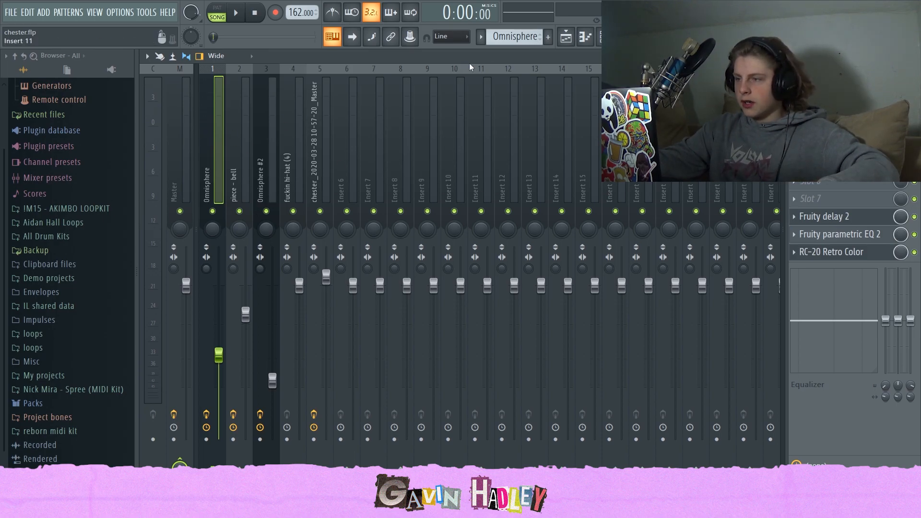
Return to the Omnisphere piano roll and examine the long chord notes below the melody
click(585, 36)
scroll(319, 184, down, 6)
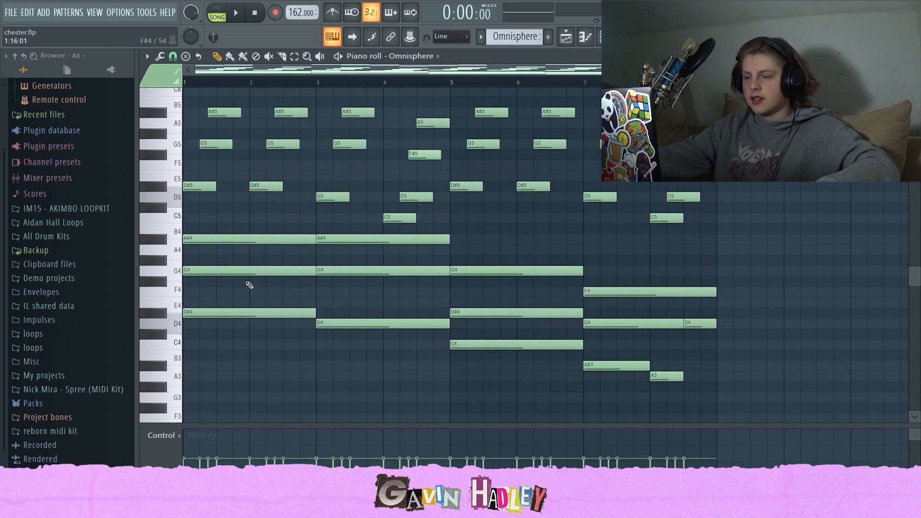
scroll(459, 306, down, 2)
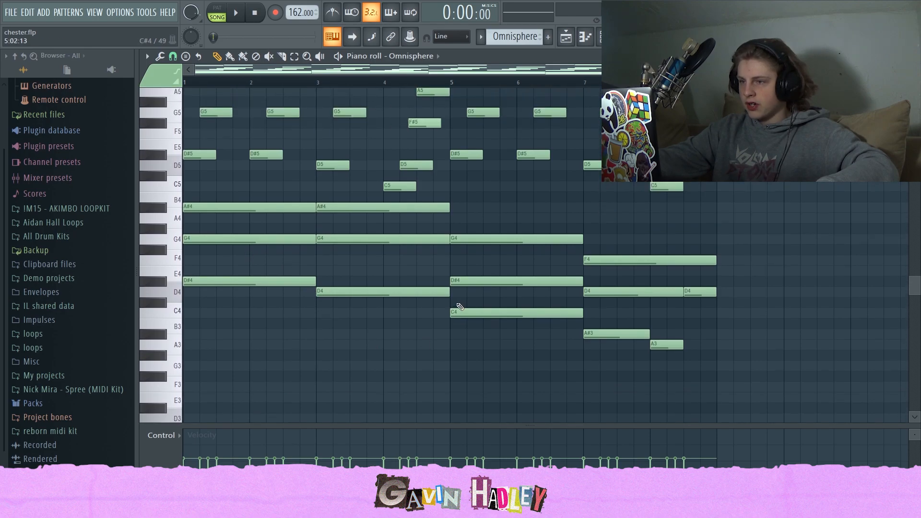
scroll(374, 258, up, 4)
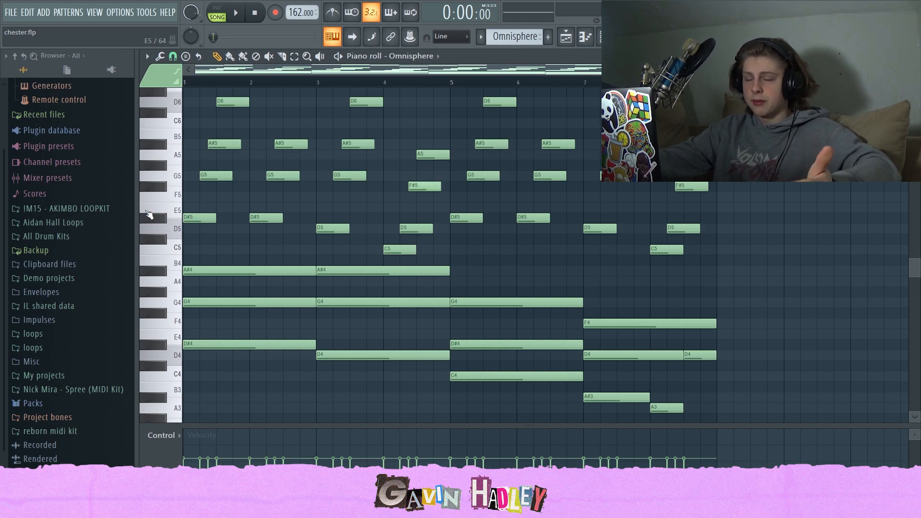
scroll(340, 252, down, 1)
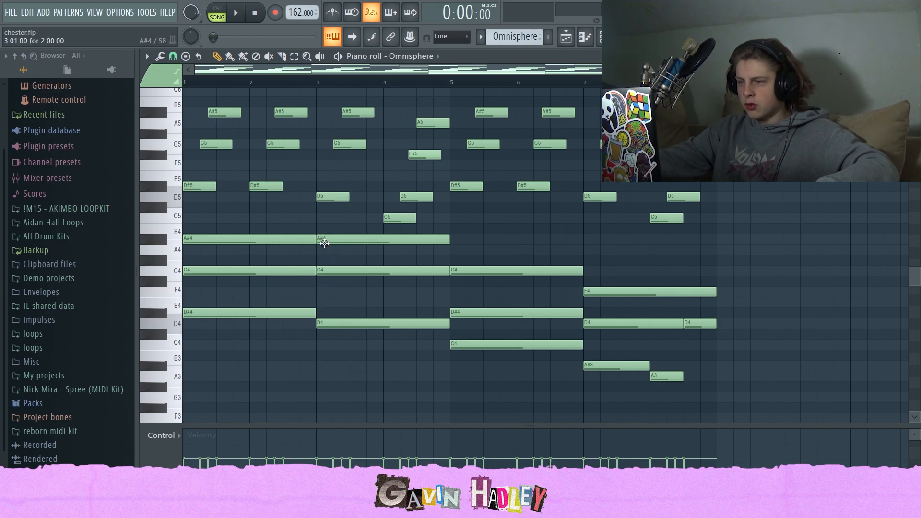
Audition the D5 note at bar 3 and the D#4 and G4 chord notes at bar 5
click(321, 198)
click(323, 200)
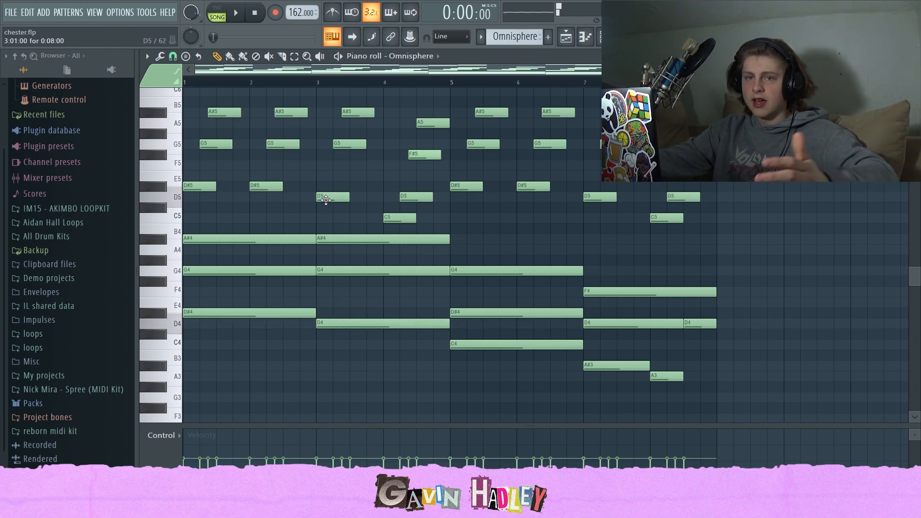
scroll(477, 292, down, 2)
click(461, 283)
click(461, 244)
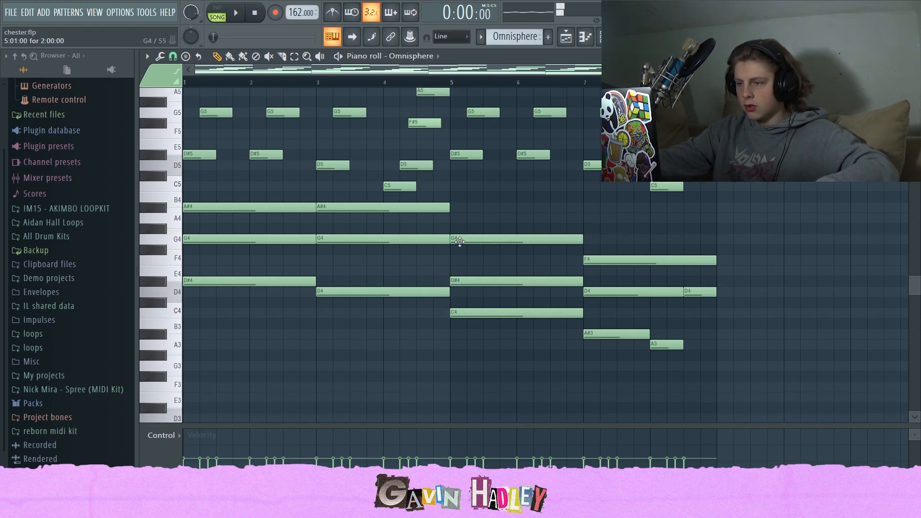
Audition the A#3, D4 and F4 chord notes at bar 7 and the A3 note at bar 8
click(597, 334)
click(597, 291)
click(597, 261)
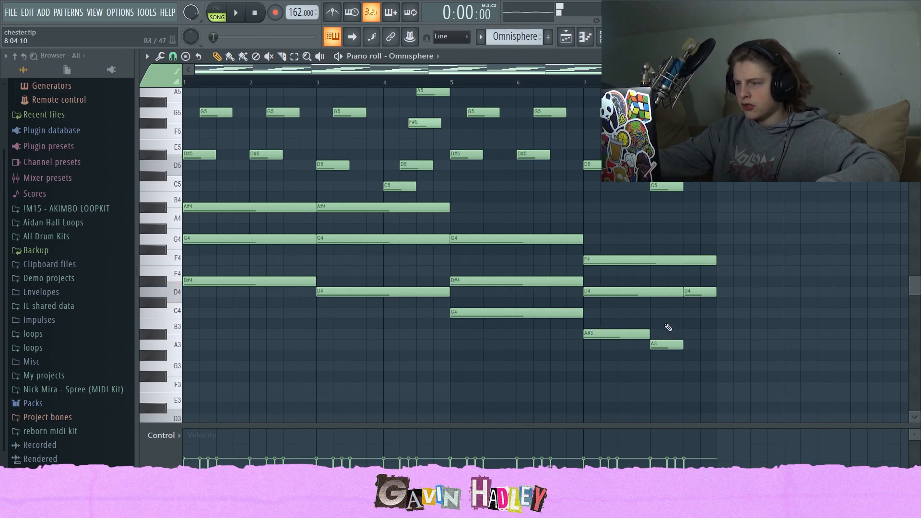
click(675, 344)
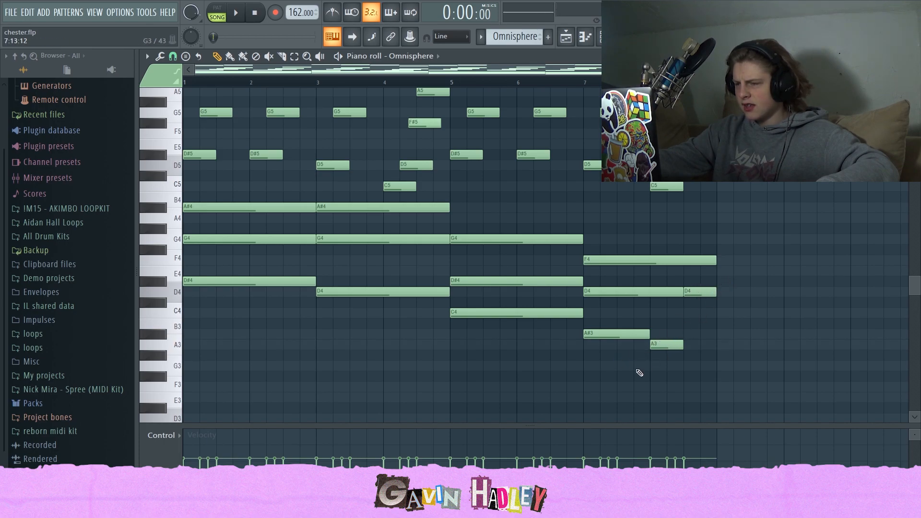
click(662, 346)
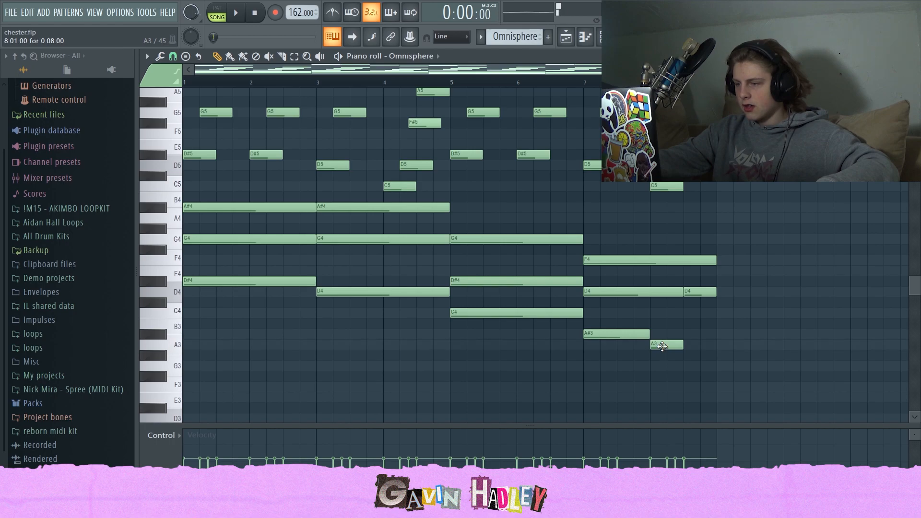
Audition the opening D#5 and G5 notes of the arpeggio in bar 1
scroll(693, 256, up, 4)
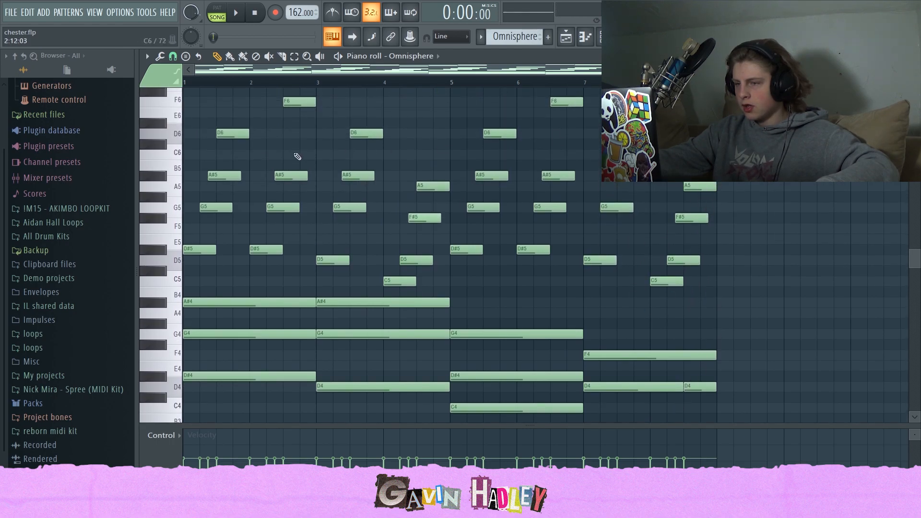
scroll(315, 327, down, 5)
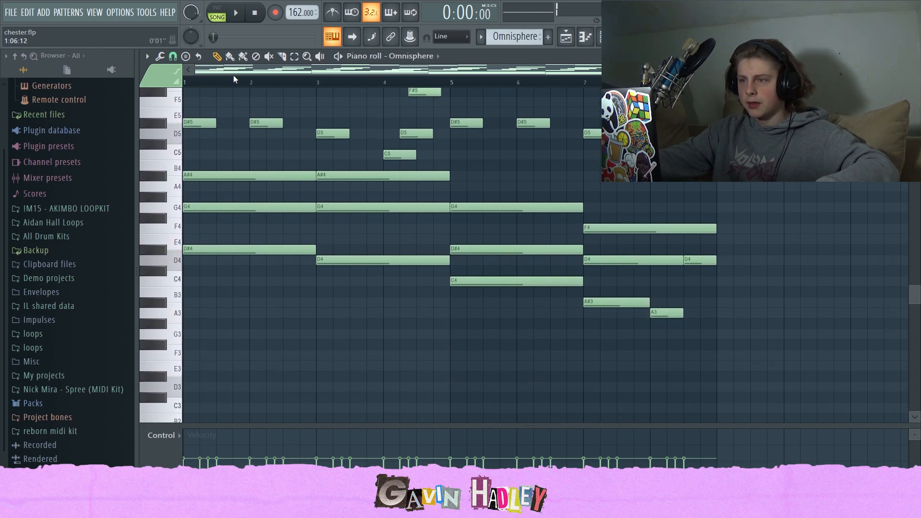
scroll(269, 210, up, 5)
click(187, 249)
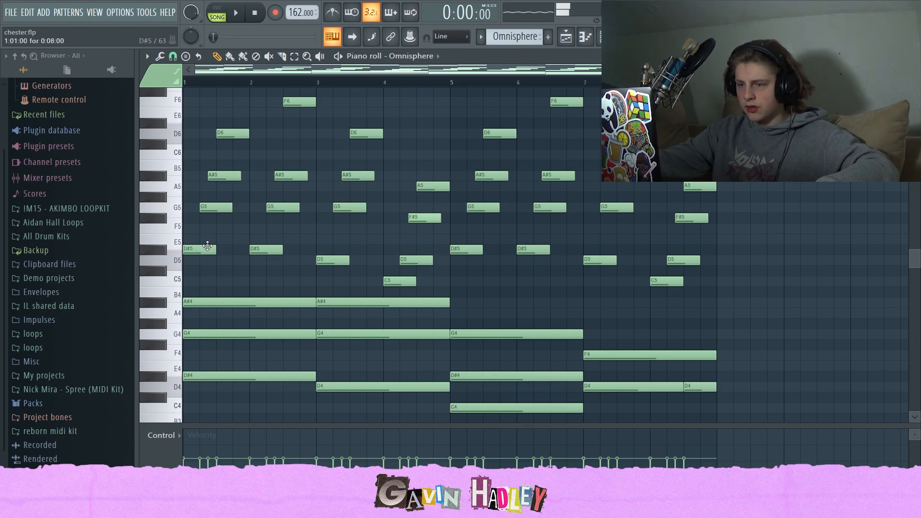
click(208, 204)
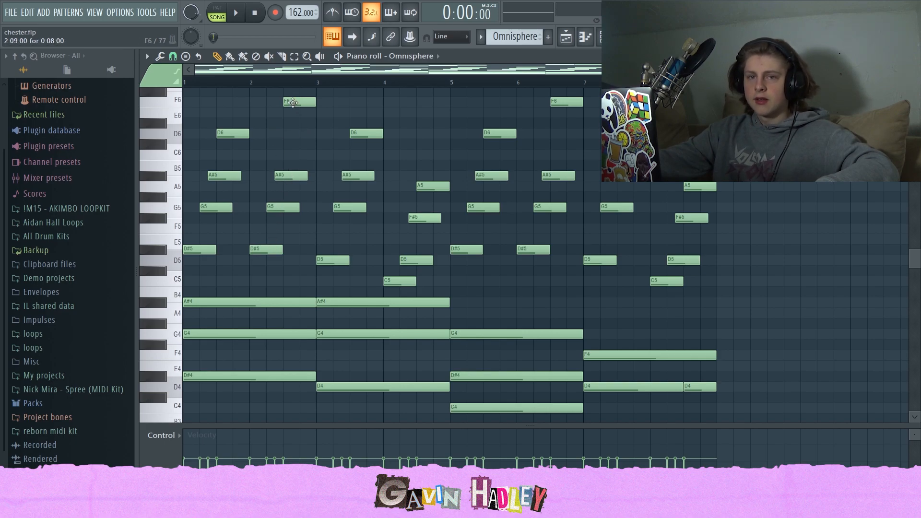
Examine how the arpeggio and high melody notes line up with the long chords across the Omnisphere pattern
scroll(293, 110, up, 3)
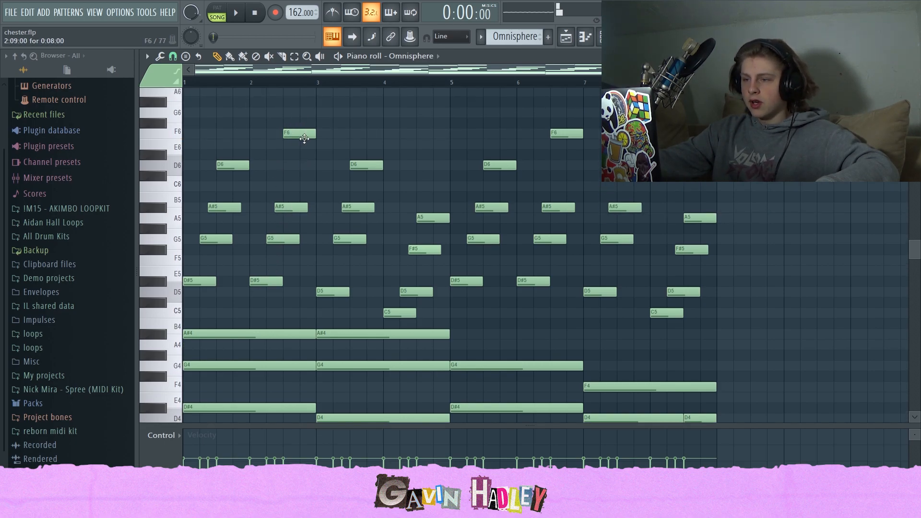
scroll(298, 153, down, 3)
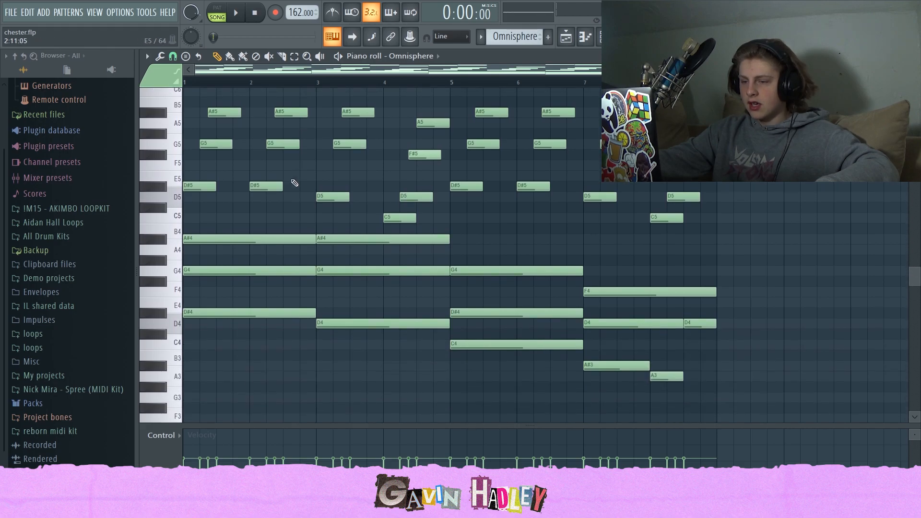
scroll(323, 304, up, 3)
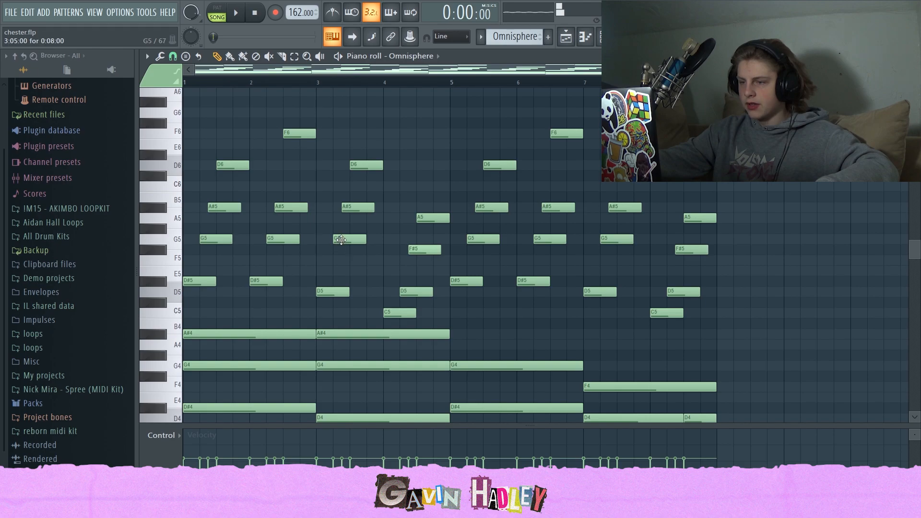
scroll(340, 240, down, 3)
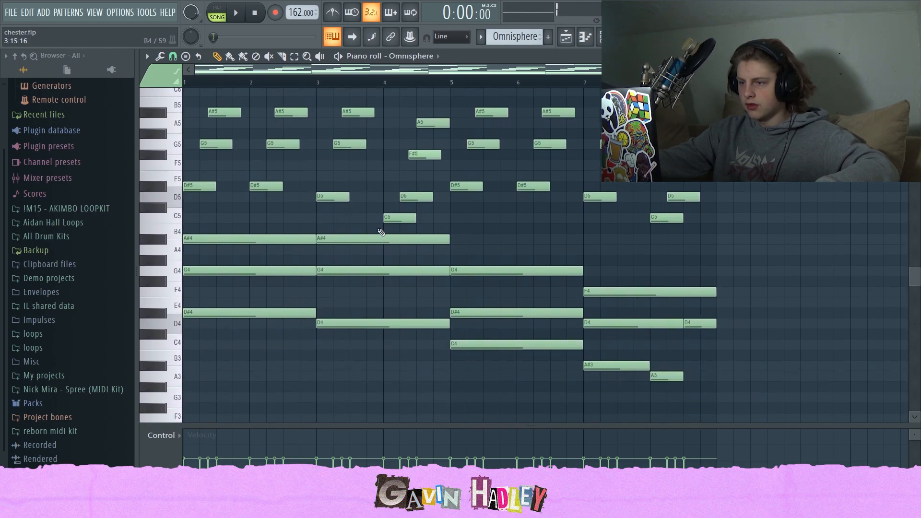
scroll(472, 303, up, 2)
scroll(472, 302, down, 1)
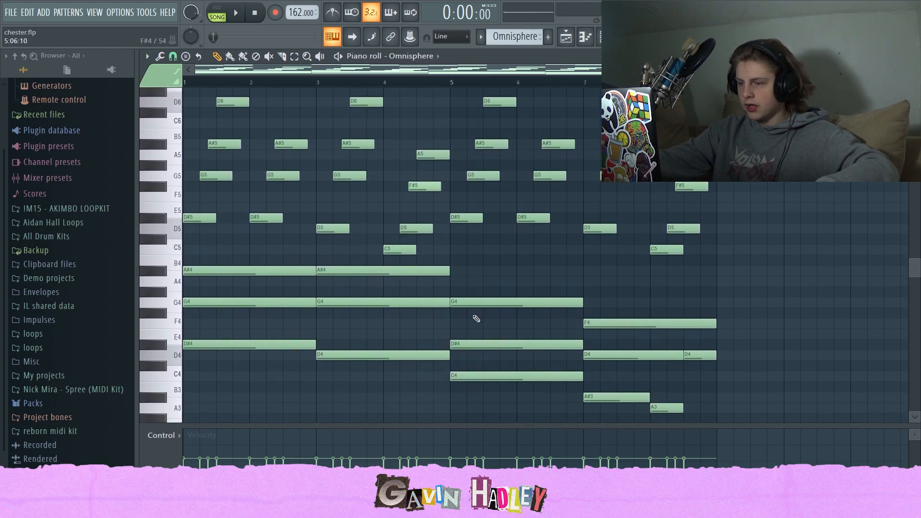
scroll(473, 319, up, 1)
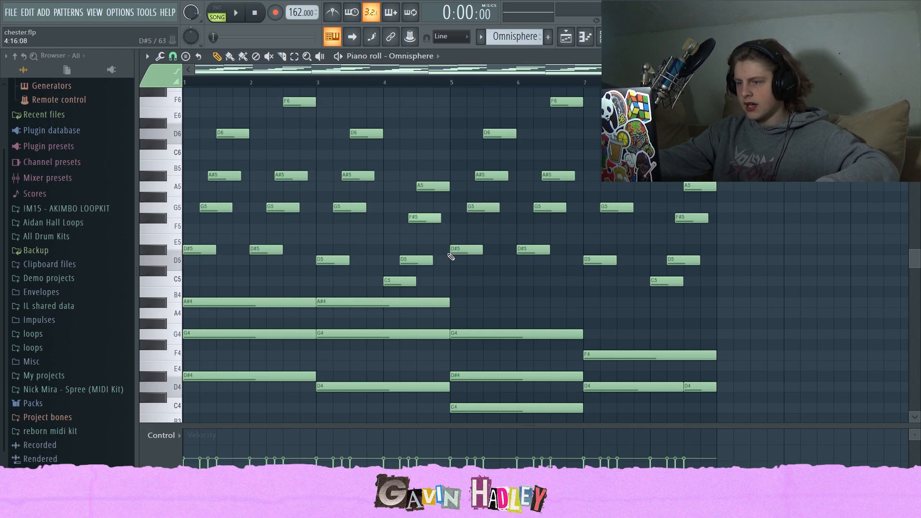
scroll(541, 245, up, 5)
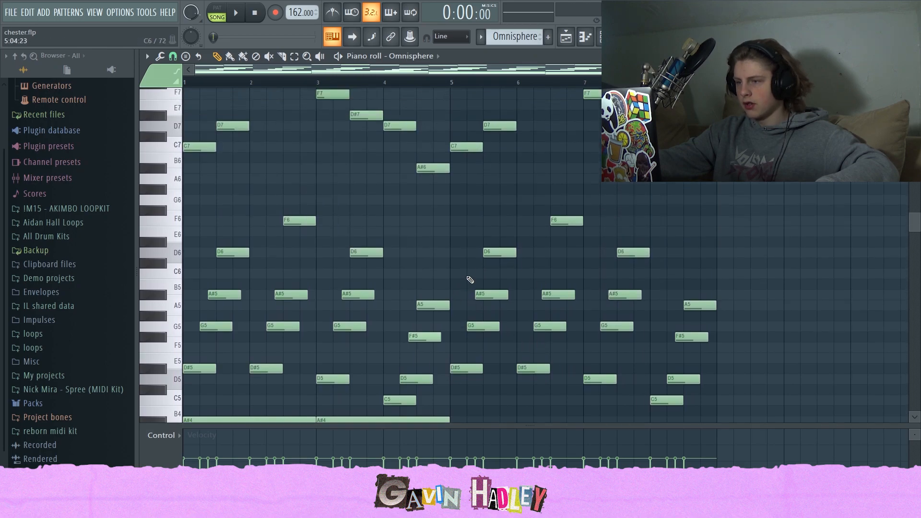
scroll(548, 222, down, 6)
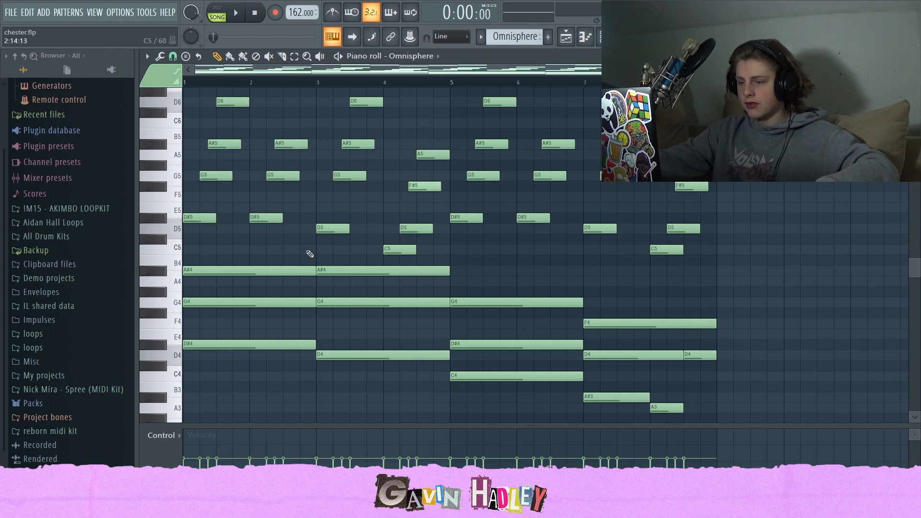
Play the Omnisphere pattern while viewing its high melody notes, and stop the playback
key(space)
scroll(461, 214, up, 1)
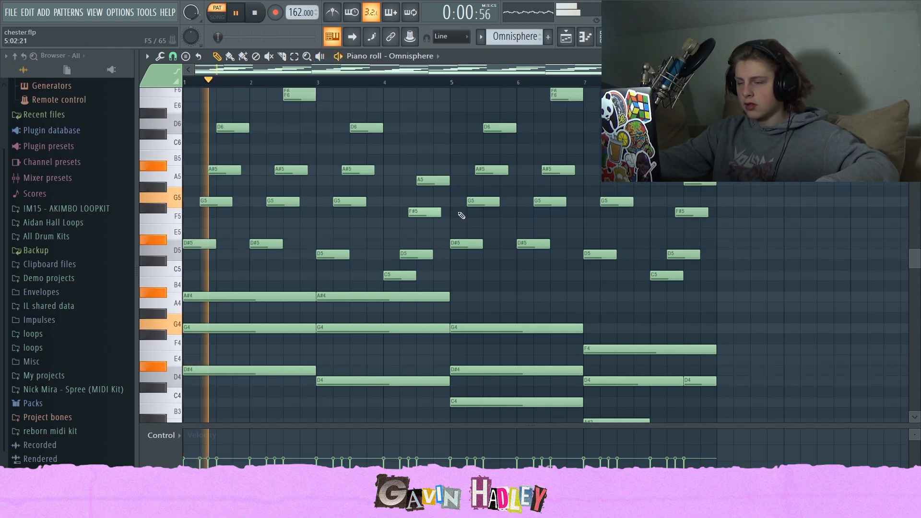
scroll(461, 215, up, 2)
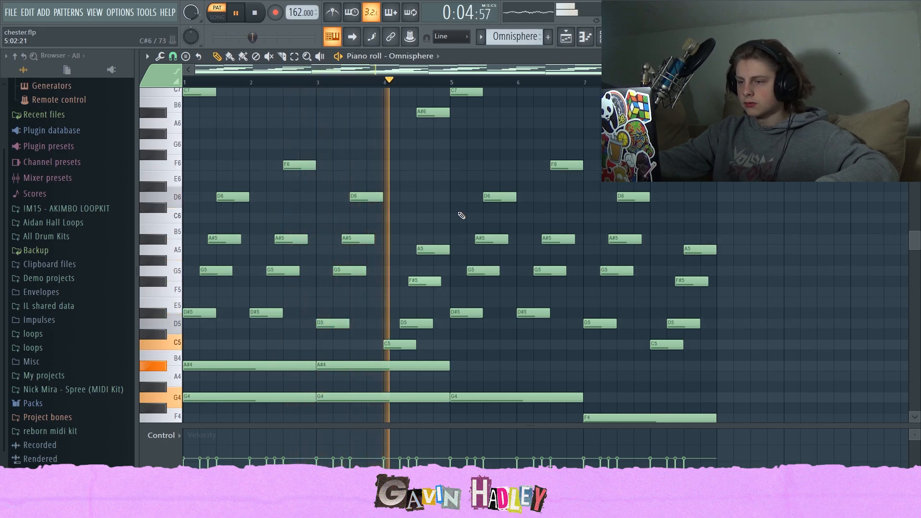
scroll(468, 212, up, 2)
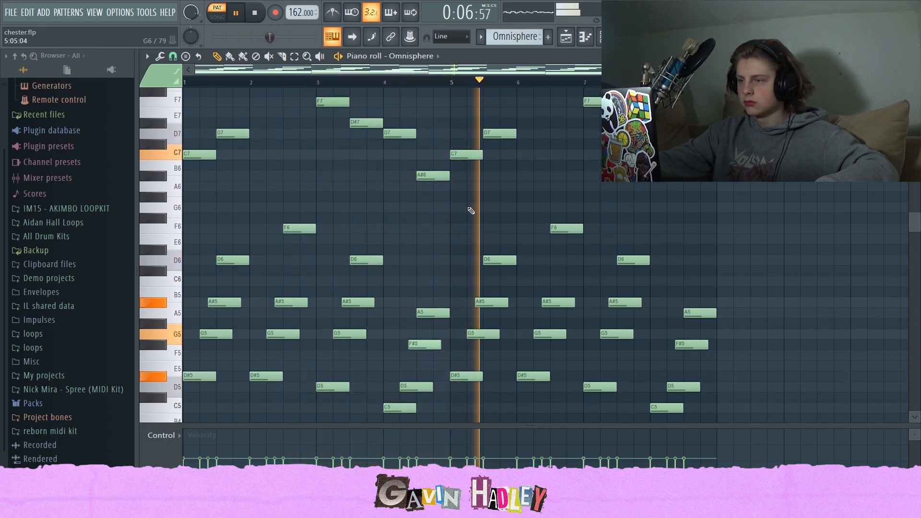
scroll(472, 209, up, 2)
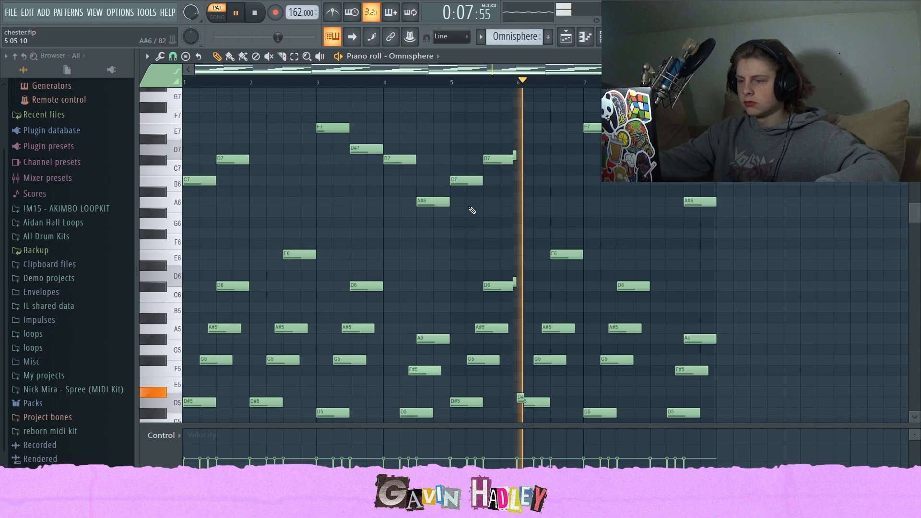
click(297, 57)
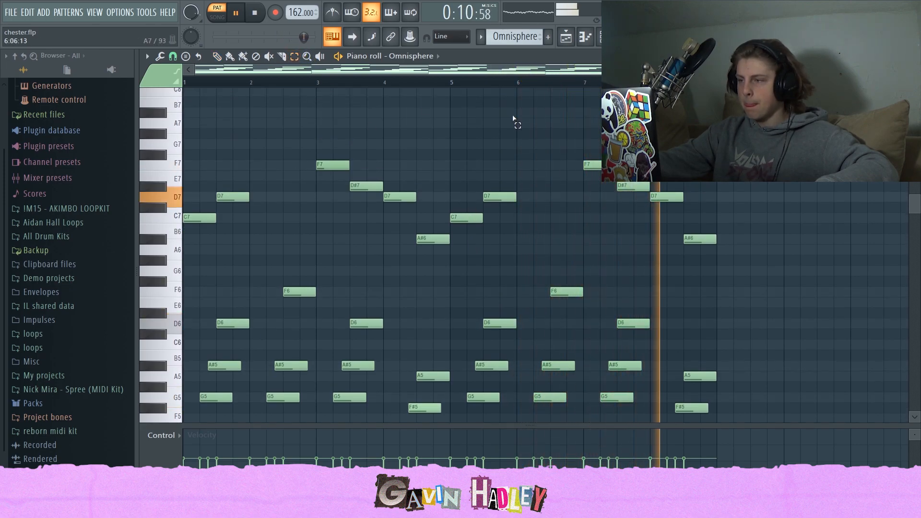
click(217, 57)
right_click(394, 125)
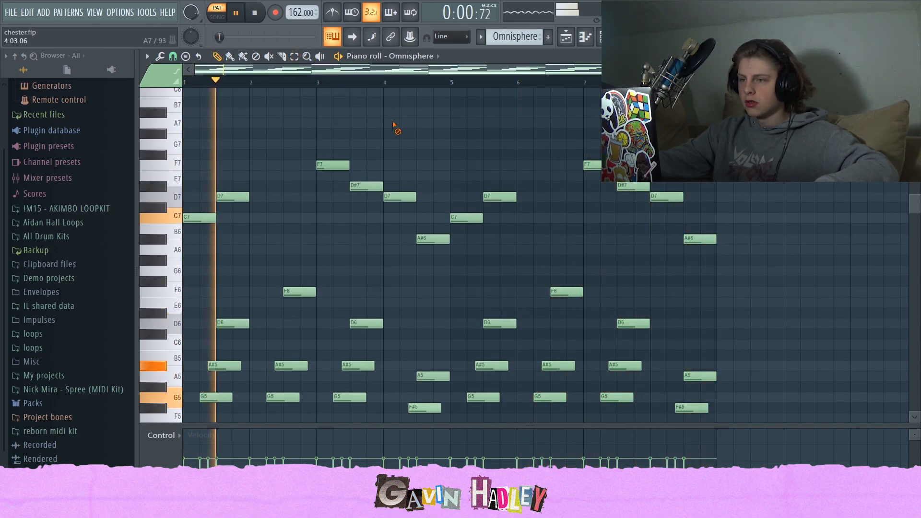
key(space)
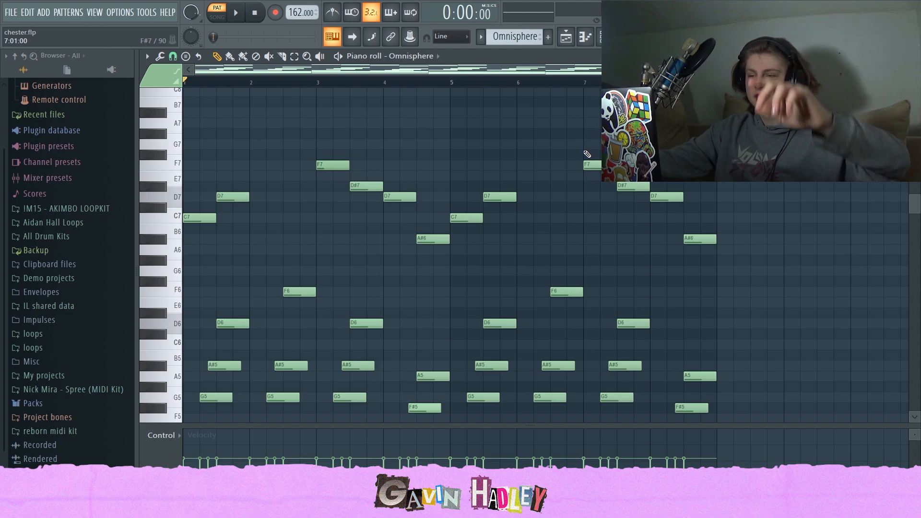
Open the piece - bell pattern's piano roll from the playlist and examine its lower notes
click(571, 36)
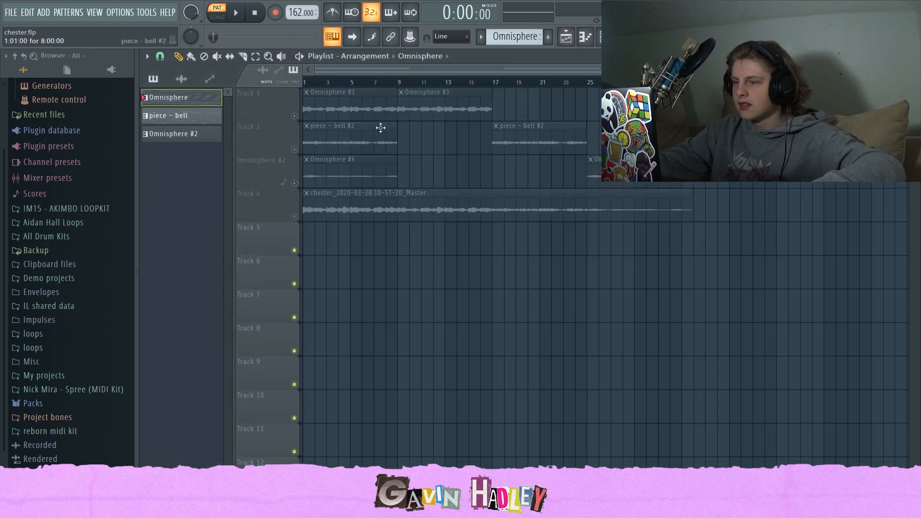
double_click(174, 118)
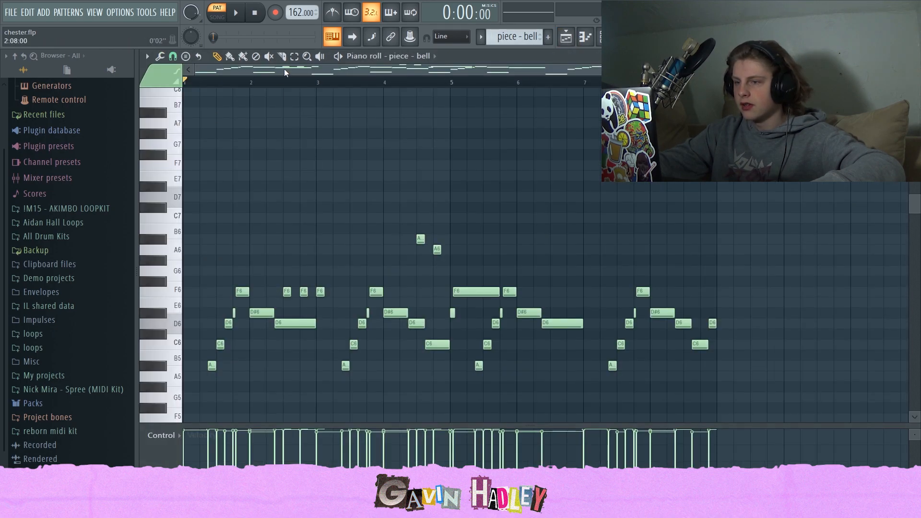
scroll(357, 158, down, 3)
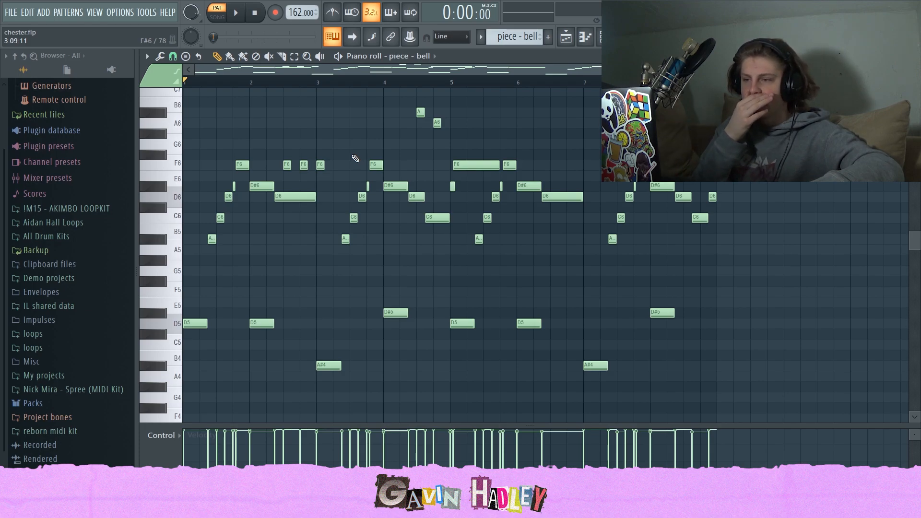
Play the piece - bell pattern, stop it, and look closely at its opening bars
drag(831, 70, 650, 70)
key(space)
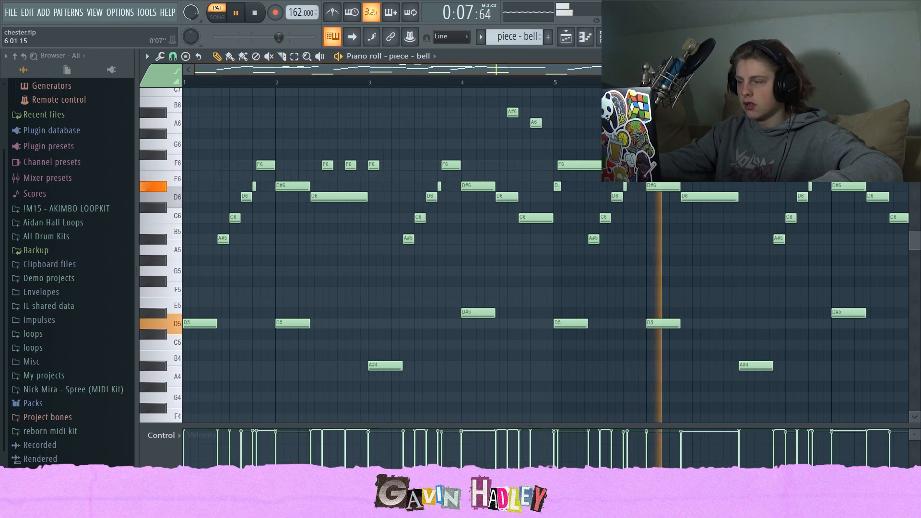
scroll(652, 69, down, 2)
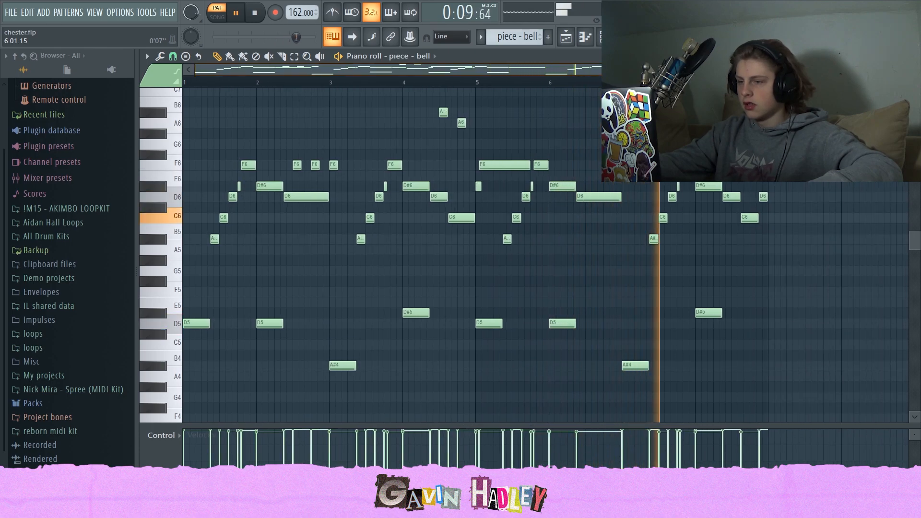
key(space)
scroll(536, 173, up, 2)
scroll(453, 180, up, 1)
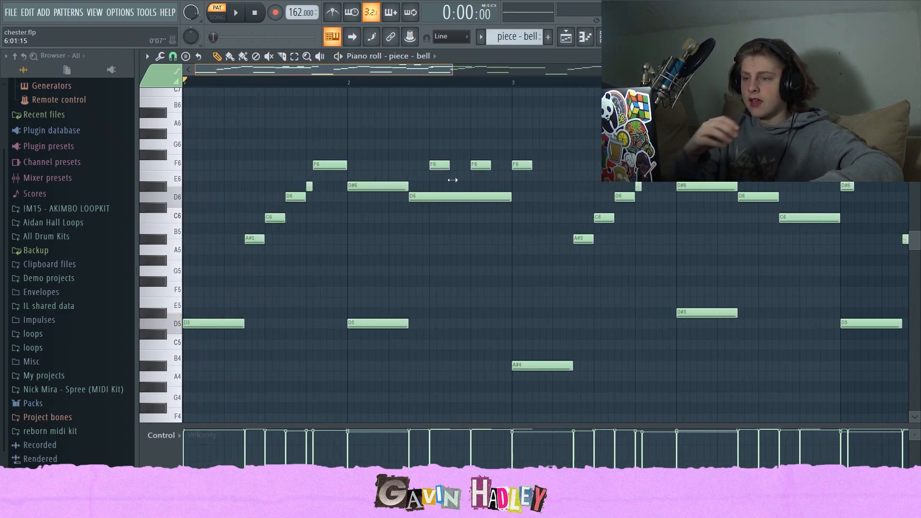
View the bell notes across several bars, check the mixer, and return to the piece - bell piano roll
scroll(451, 180, up, 1)
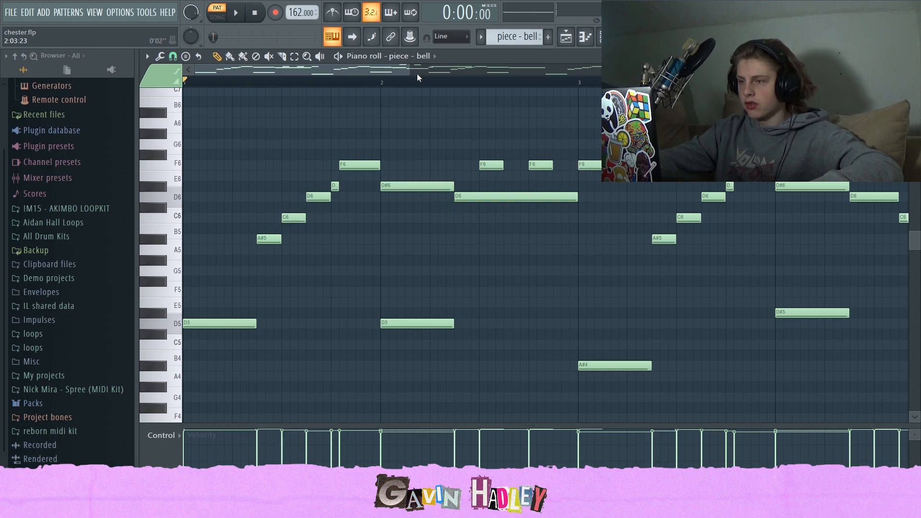
drag(409, 68, 653, 68)
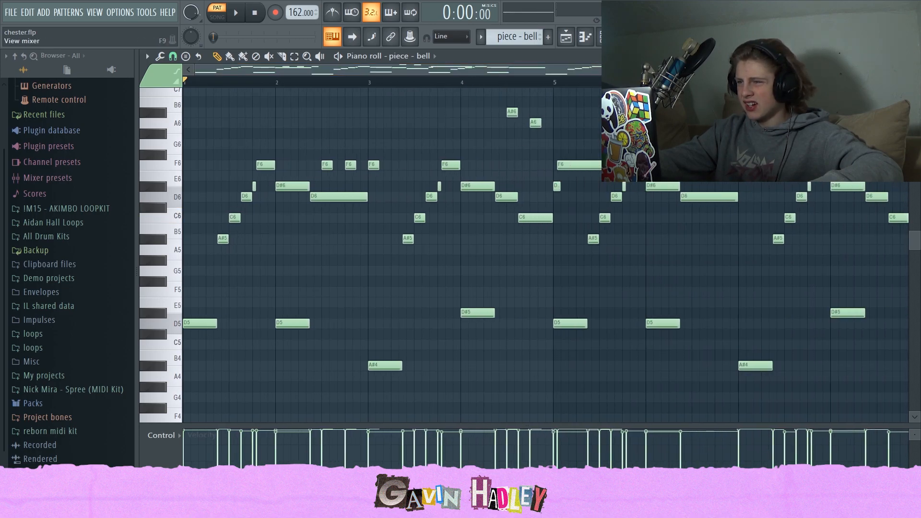
key(F9)
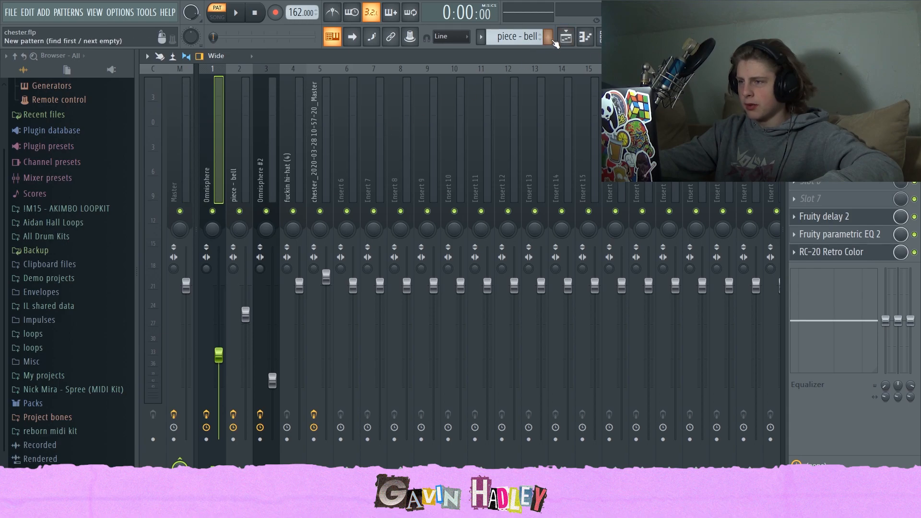
key(F5)
key(F7)
scroll(351, 201, up, 2)
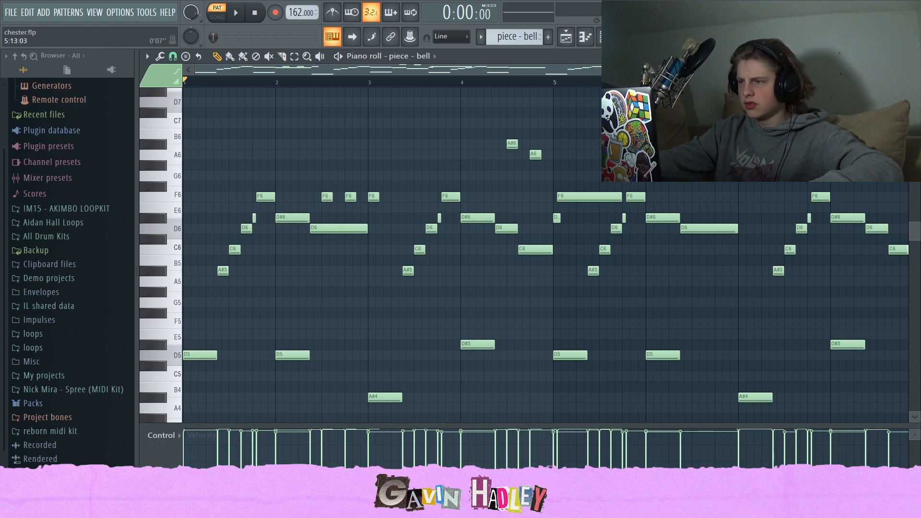
Examine the rising run of bell notes in the first bar, from A#5 up to F6
ctrl+scroll(487, 103, up, 4)
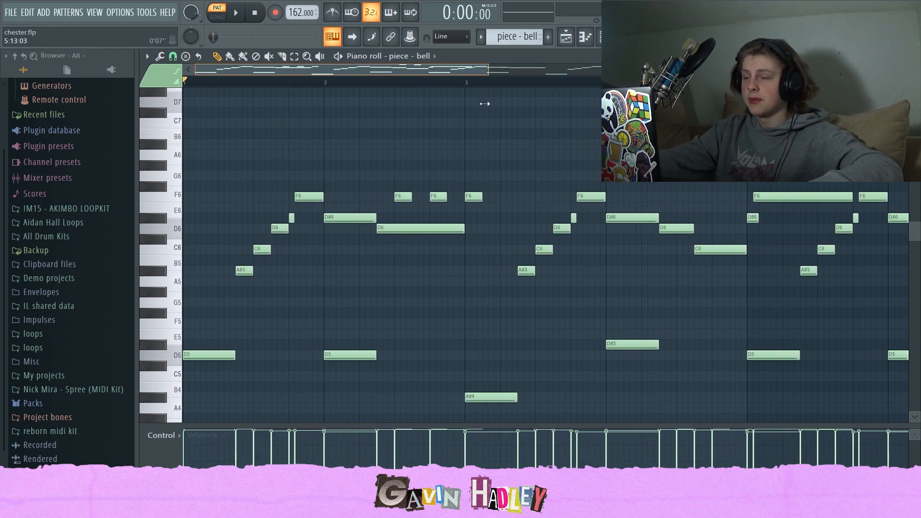
scroll(582, 218, down, 6)
scroll(458, 231, up, 4)
click(316, 185)
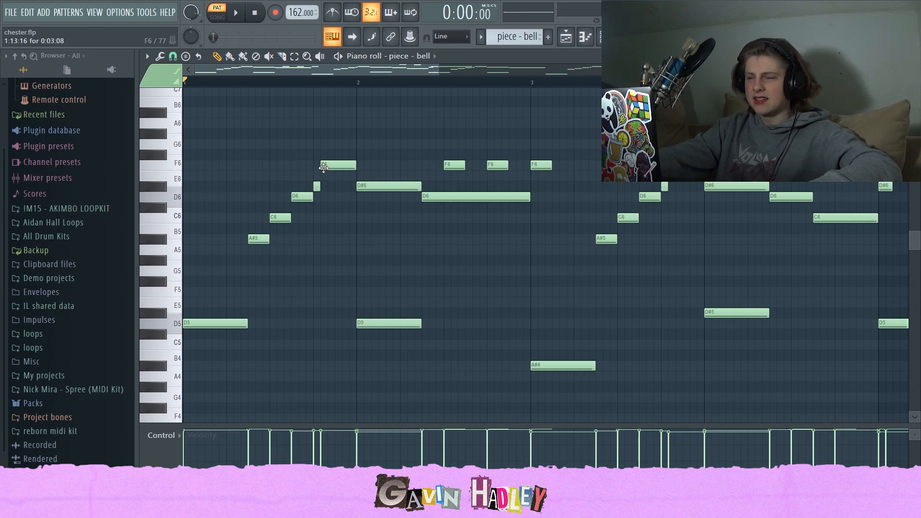
drag(443, 74, 367, 75)
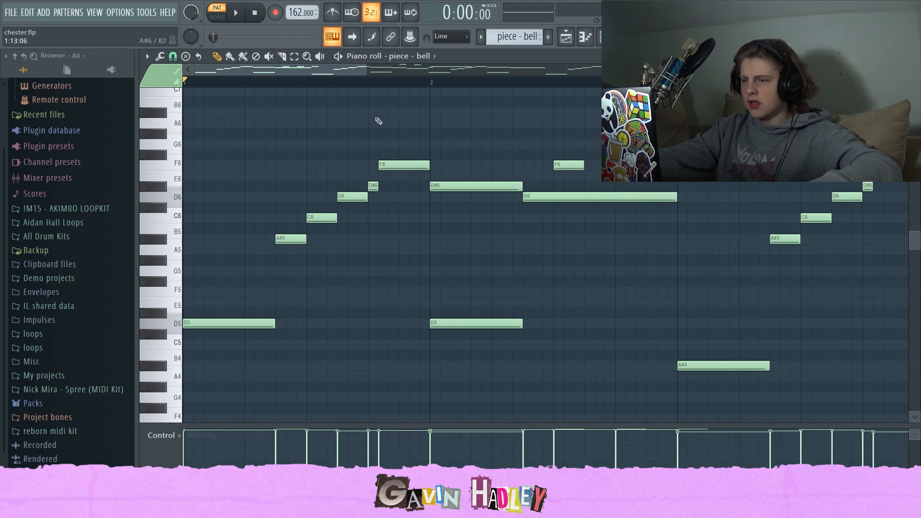
drag(400, 167, 396, 166)
click(374, 189)
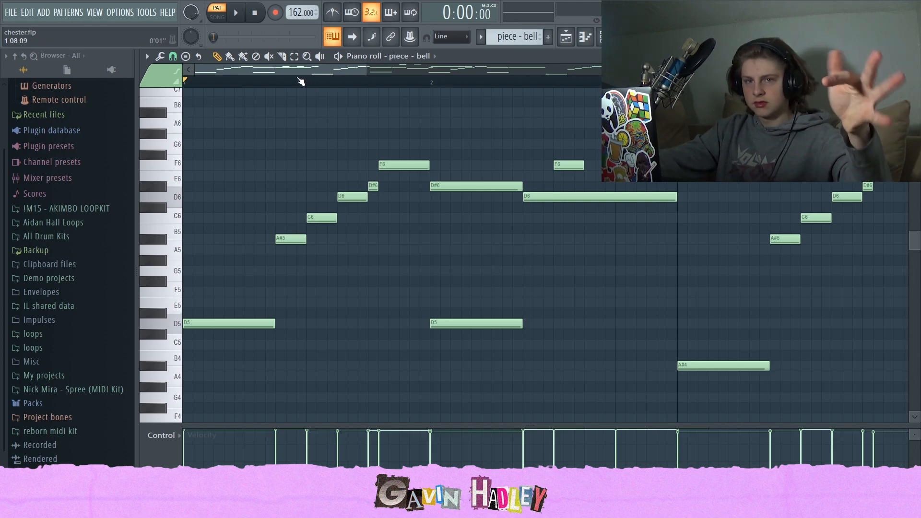
Play the opening of the bell pattern and stop, and replay it through bar 4
key(space)
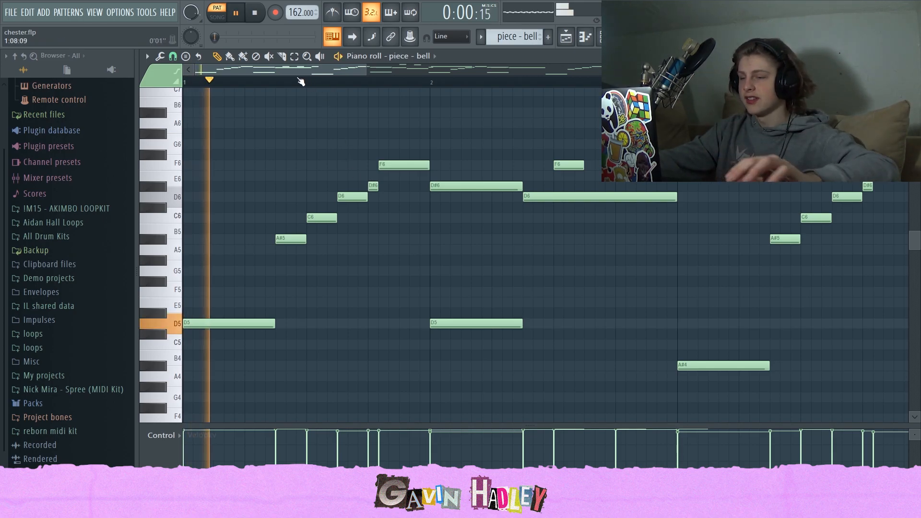
key(space)
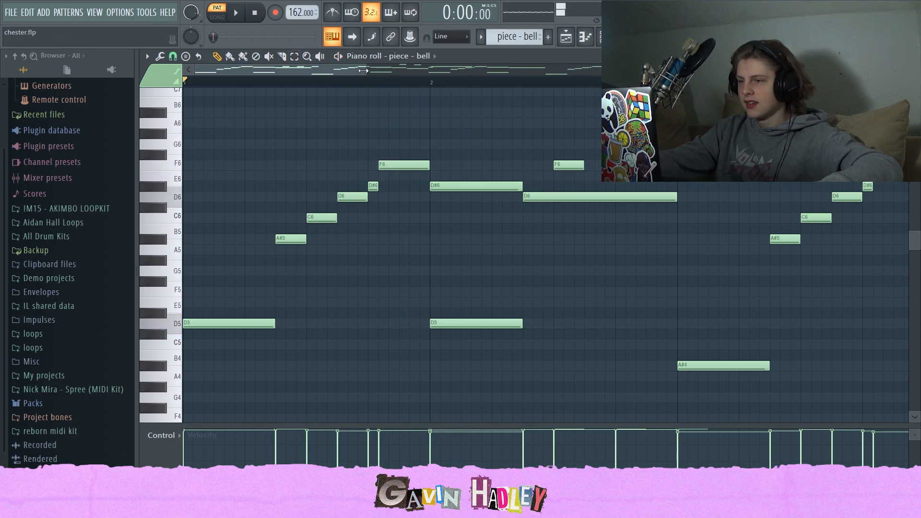
scroll(479, 195, down, 2)
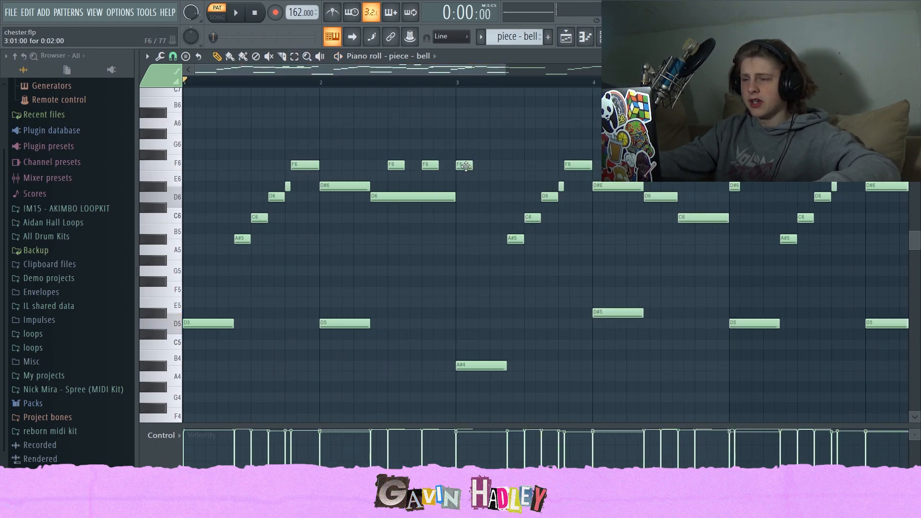
key(space)
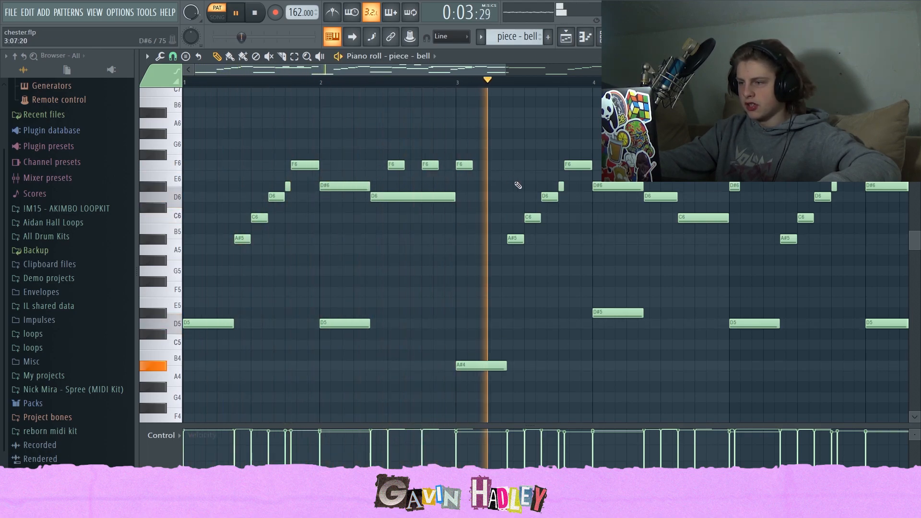
scroll(564, 112, down, 2)
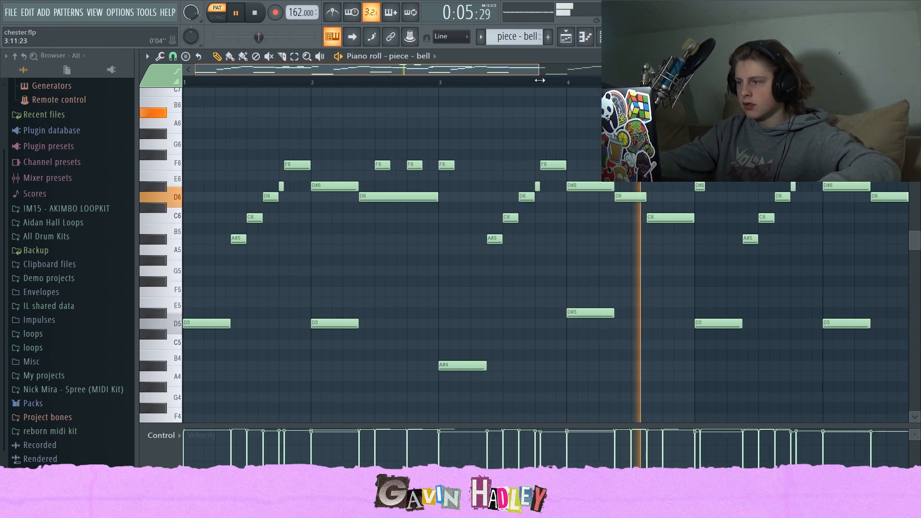
key(space)
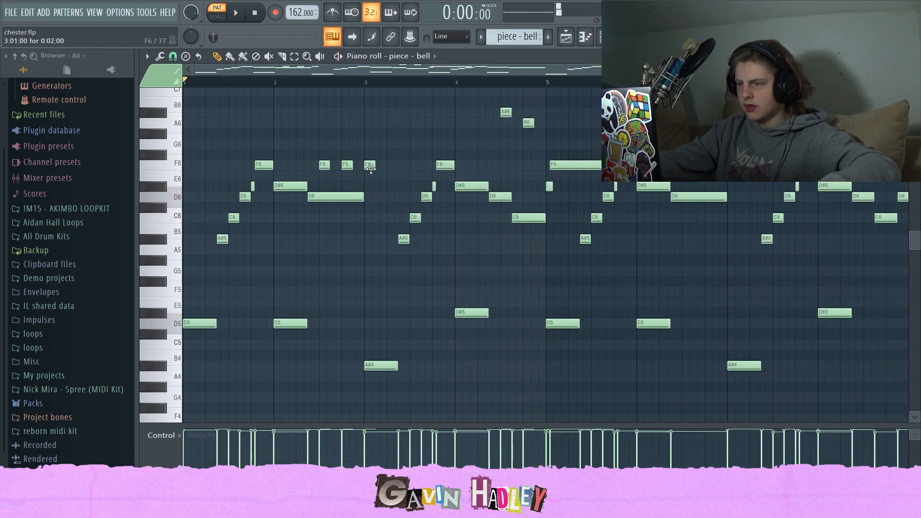
Play the bell pattern into bar 5 with all eight bars in view, and stop the playback
drag(484, 72, 342, 86)
key(space)
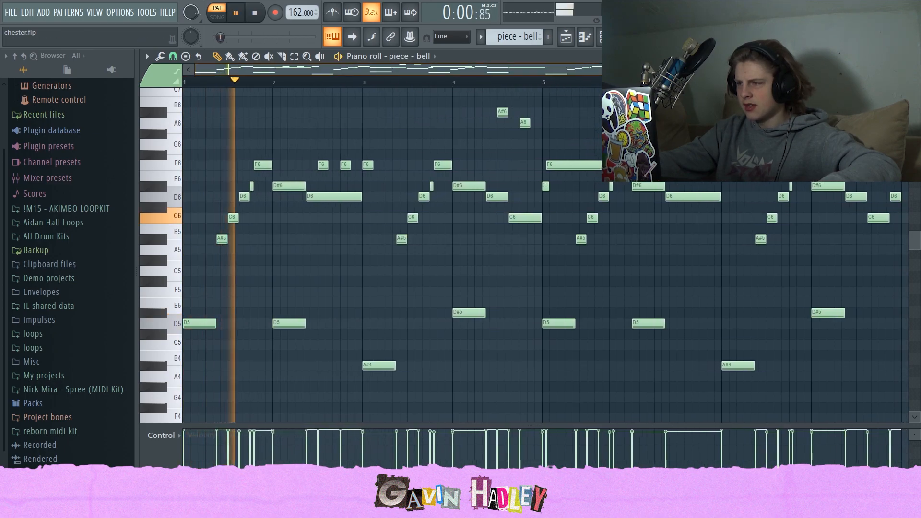
scroll(648, 147, down, 1)
scroll(648, 147, up, 3)
scroll(753, 251, down, 3)
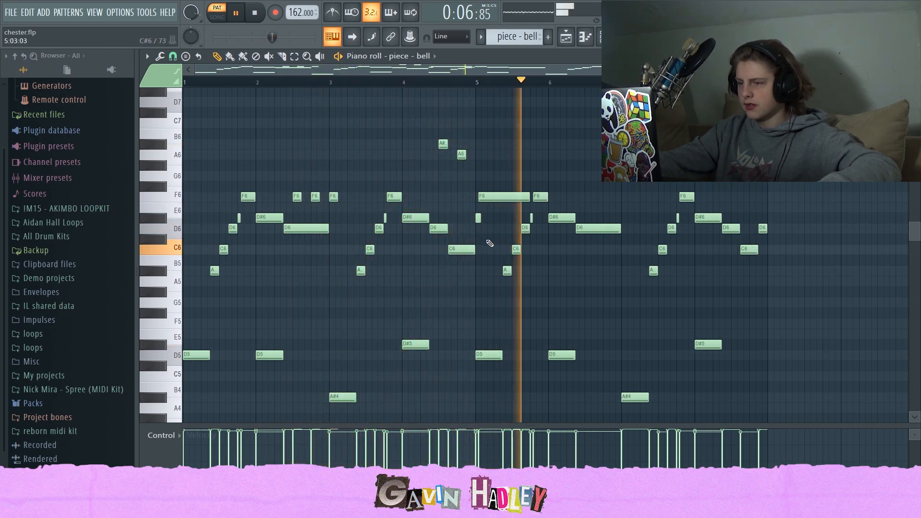
key(space)
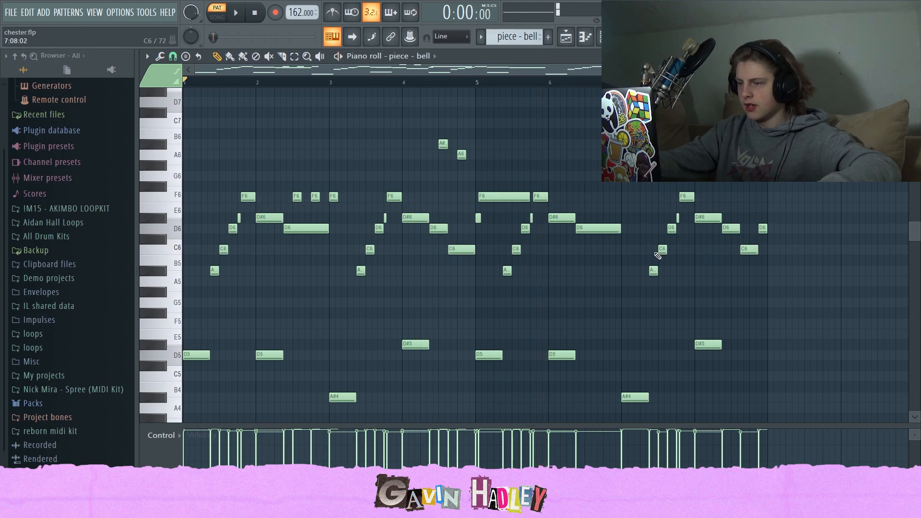
Compare the melody endings in bars 4 and 8, and play the bell pattern with its low notes in view
click(439, 233)
click(438, 230)
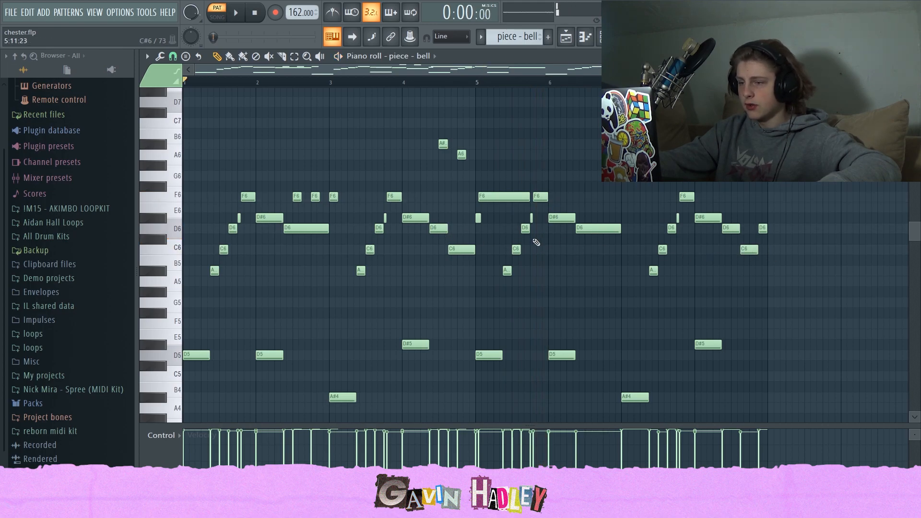
click(751, 249)
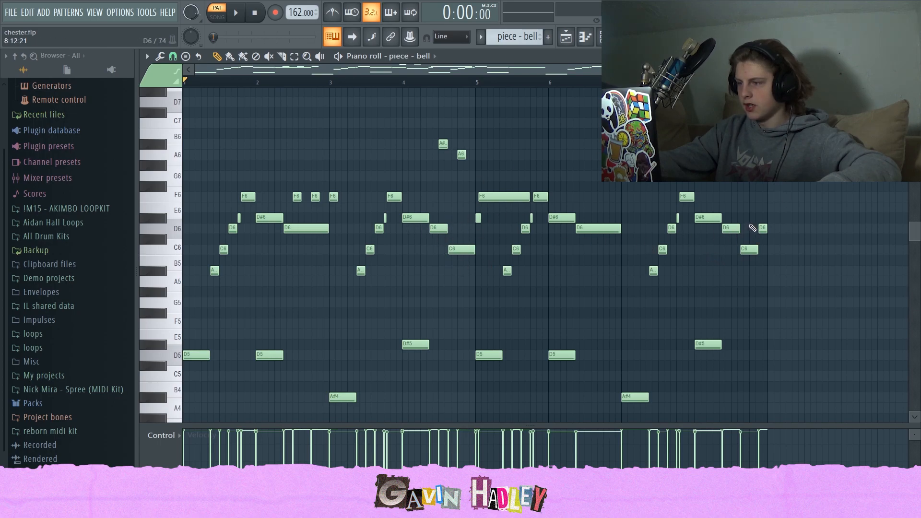
scroll(207, 225, down, 4)
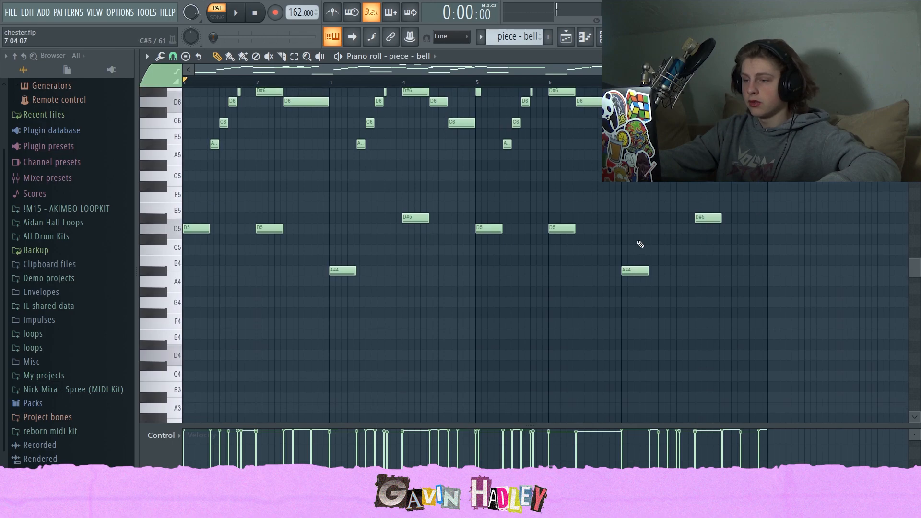
key(space)
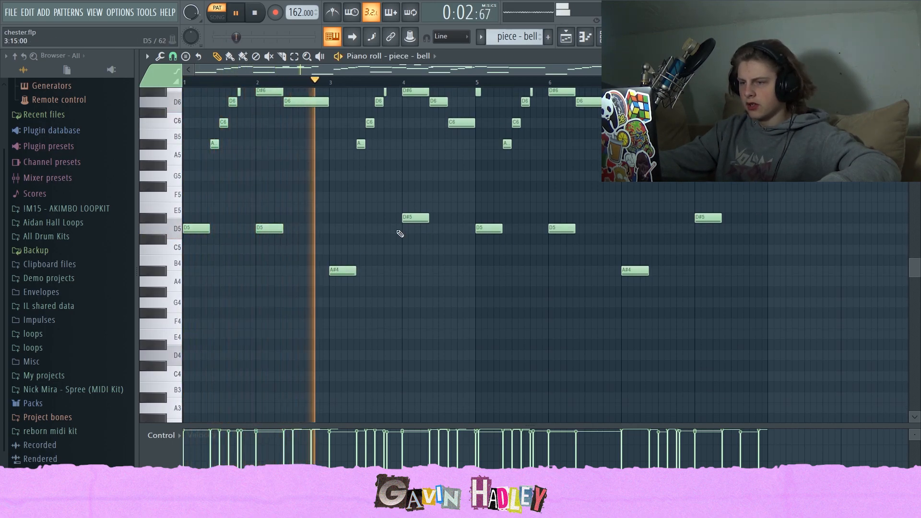
Stop the playback and view the Omnisphere pattern's chords before reopening the piece - bell piano roll
click(567, 37)
key(space)
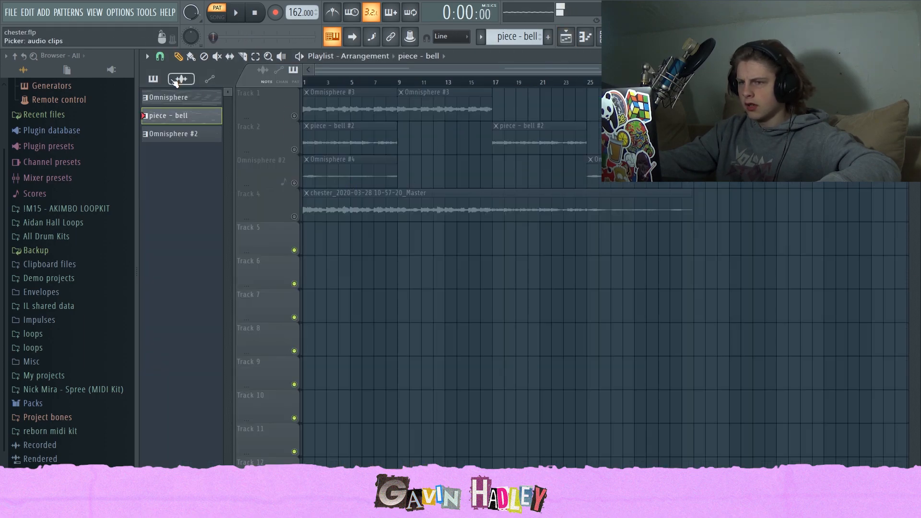
double_click(169, 98)
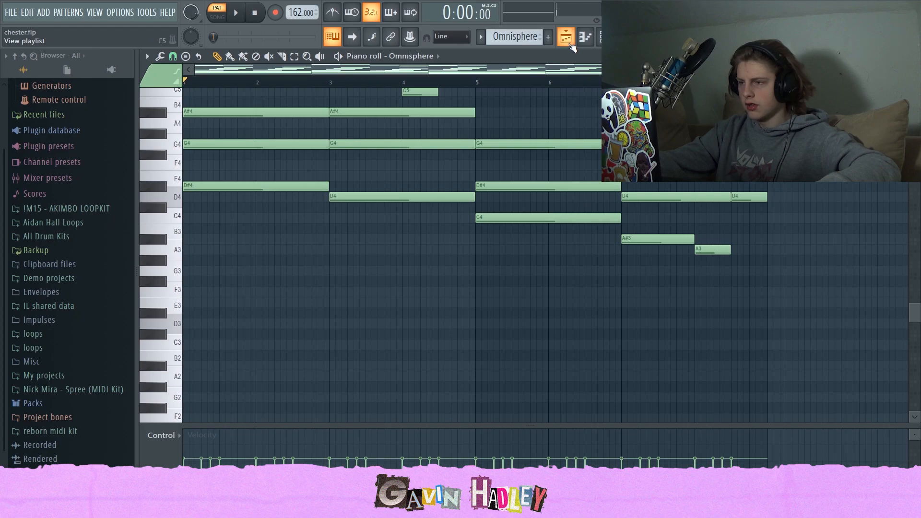
click(570, 43)
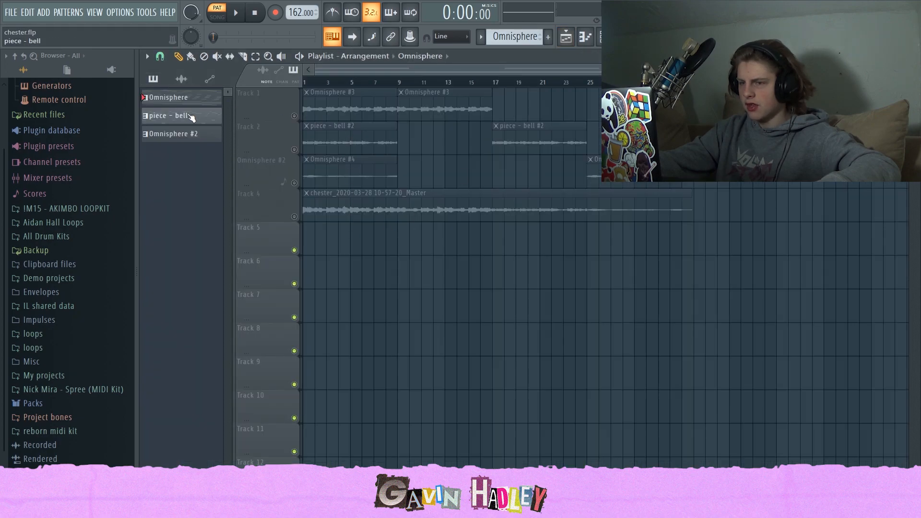
double_click(192, 117)
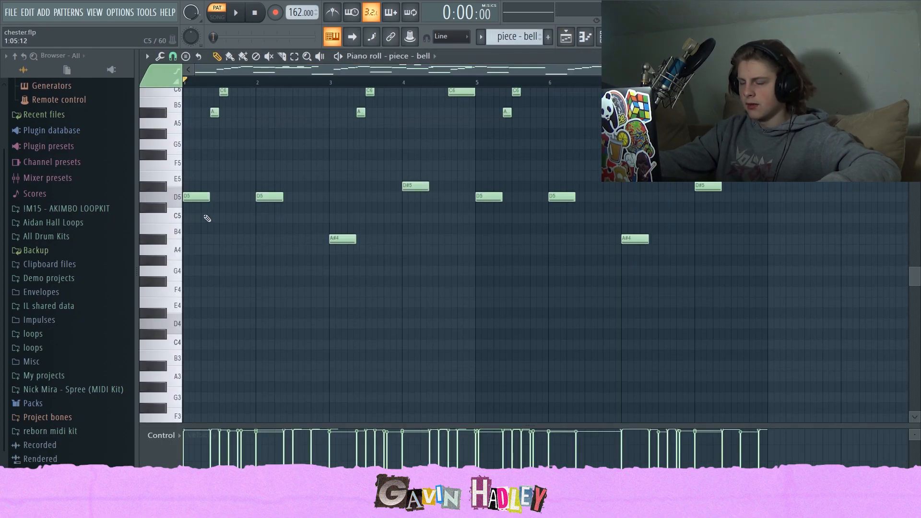
Examine how the low D5, A#4 and D#5 bell notes sit beneath the high melody
scroll(185, 215, up, 2)
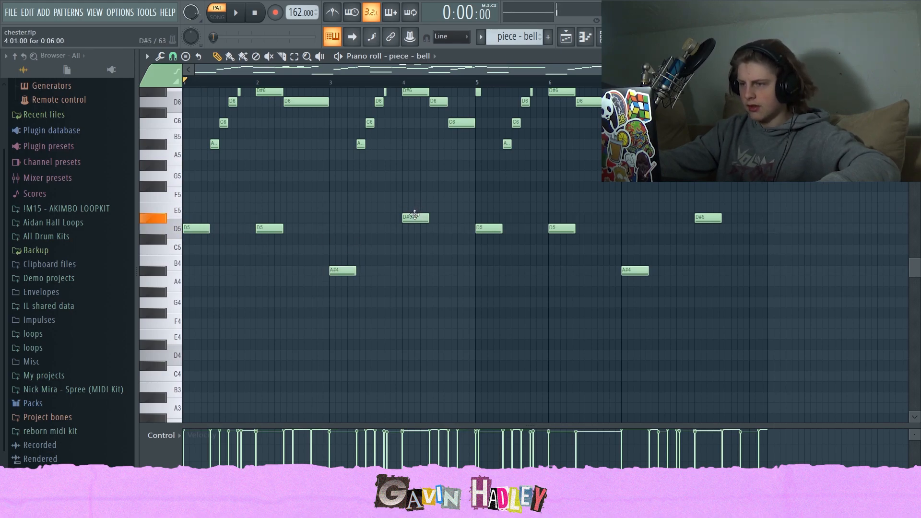
scroll(477, 231, up, 5)
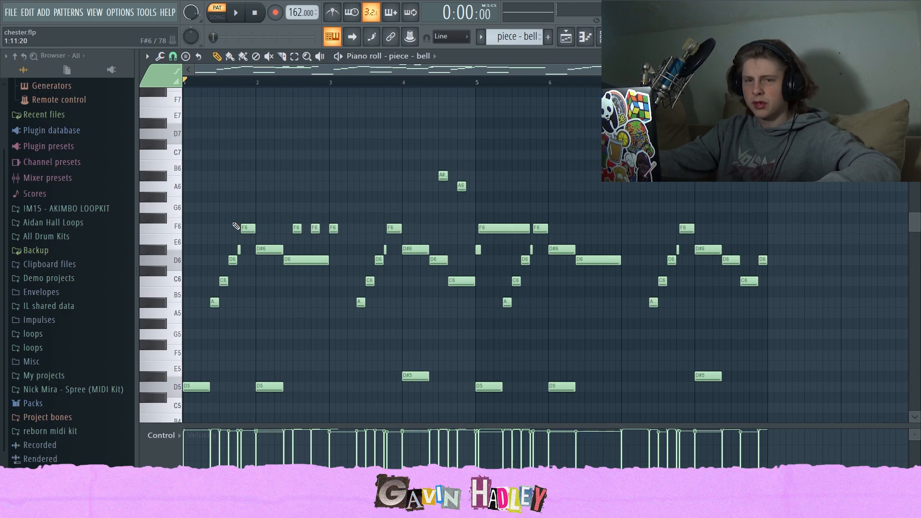
scroll(402, 237, down, 3)
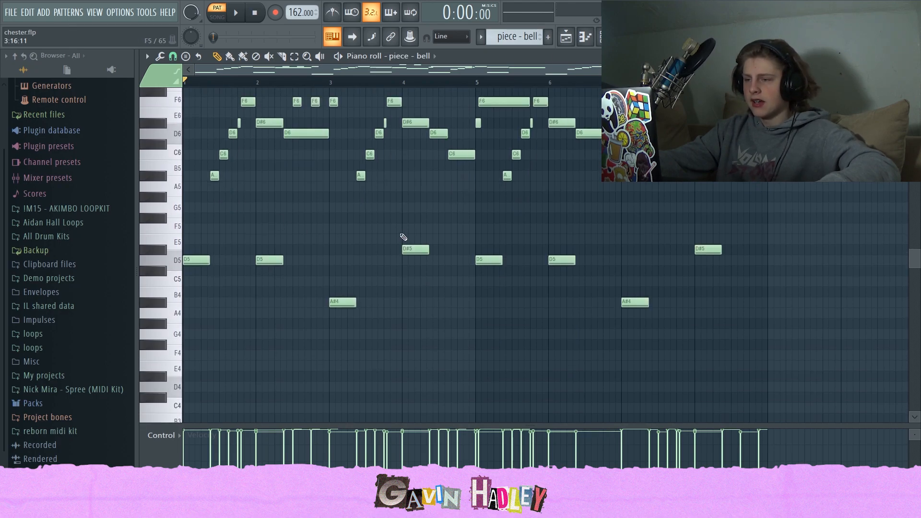
scroll(384, 118, up, 4)
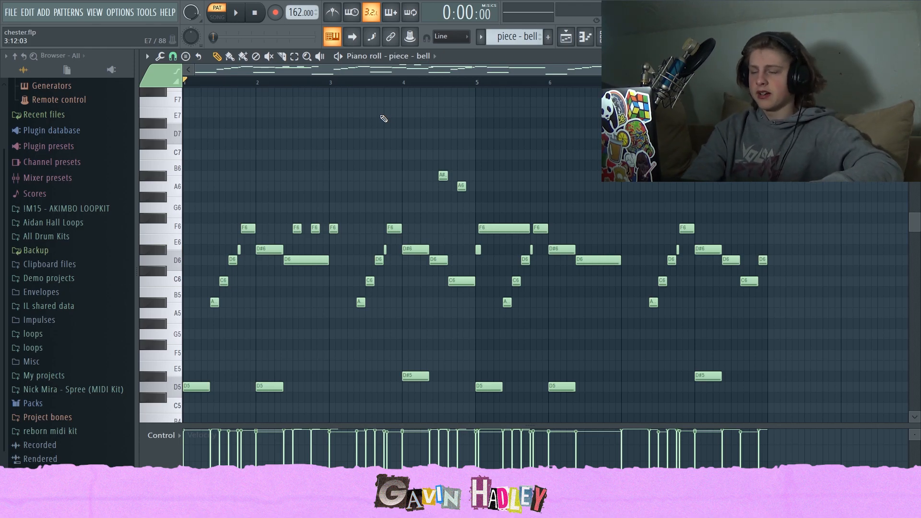
Open the Omnisphere #2 pattern's piano roll from the playlist, and play it into bar 4
click(566, 37)
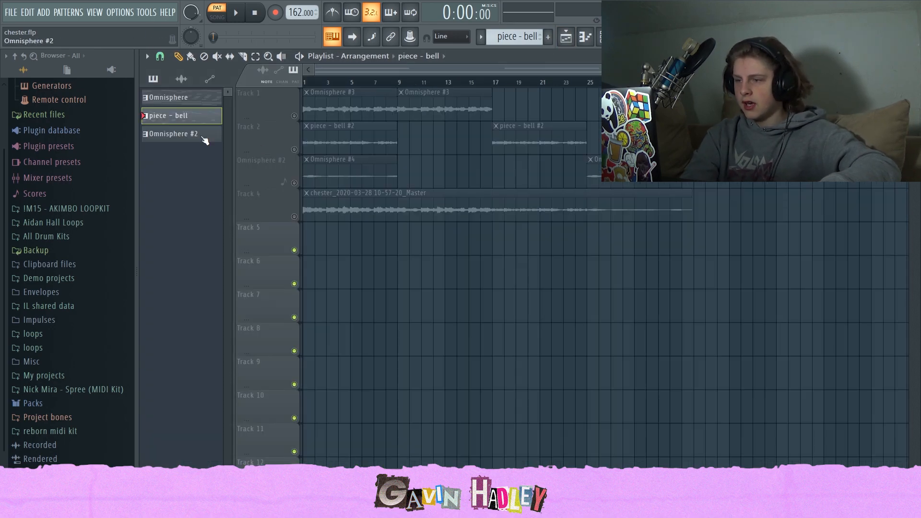
double_click(171, 138)
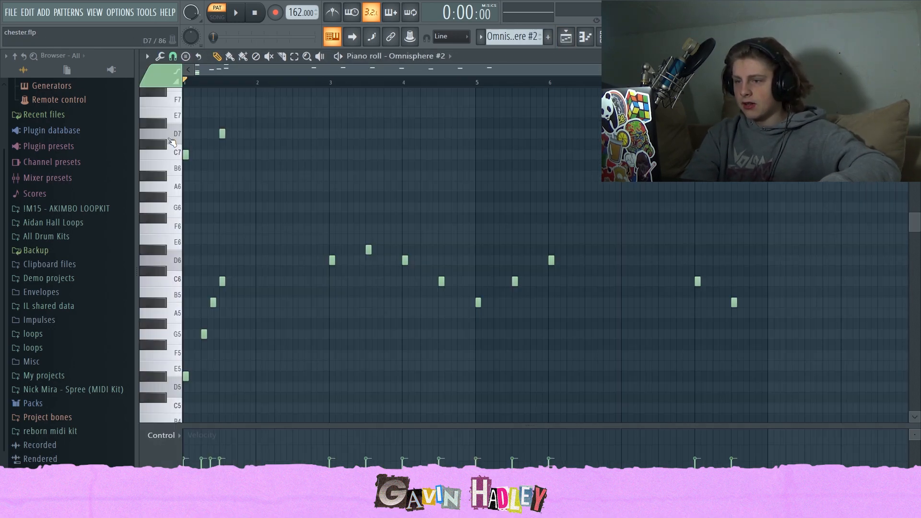
key(space)
scroll(344, 82, down, 1)
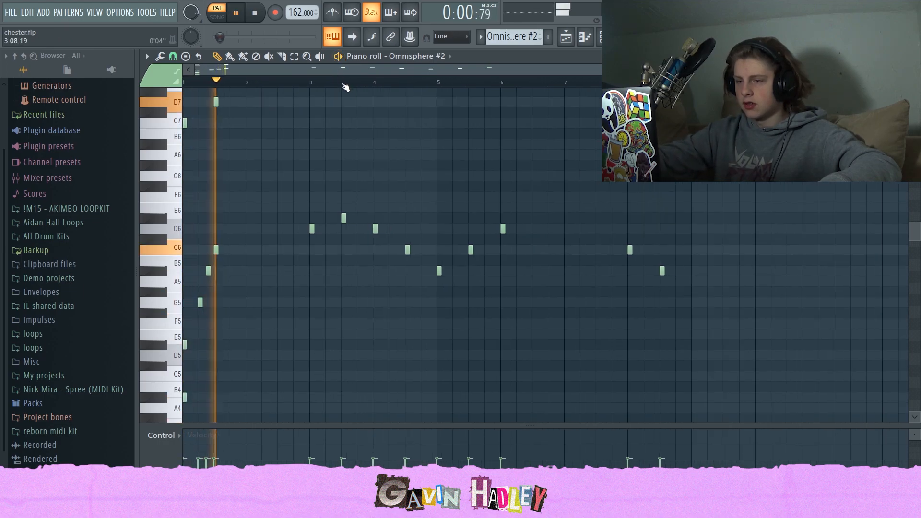
scroll(484, 180, down, 3)
scroll(484, 179, up, 3)
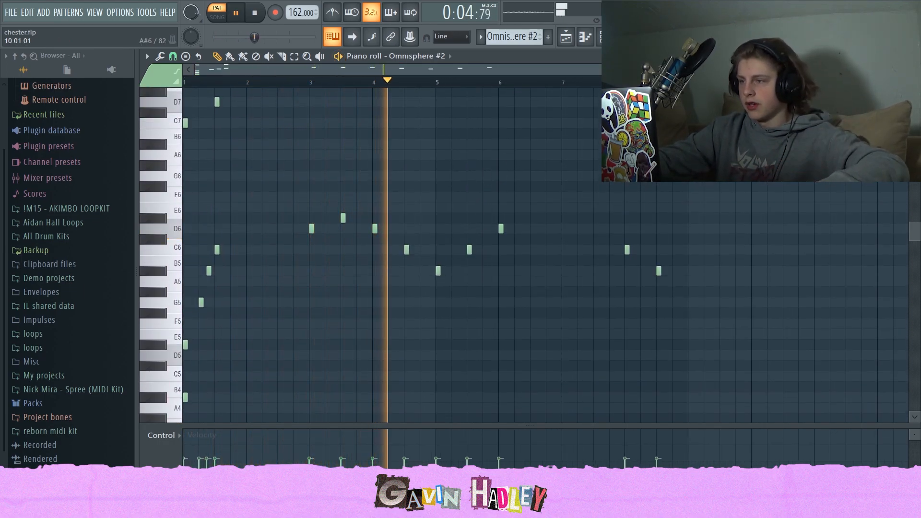
key(space)
Examine the opening chord and rising notes in the first bar of the Omnisphere #2 pattern
drag(870, 70, 533, 70)
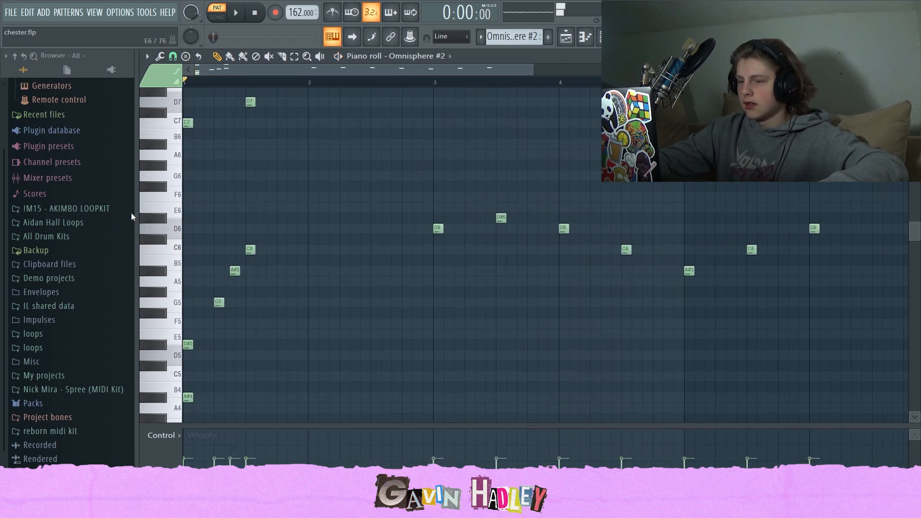
scroll(129, 228, down, 1)
scroll(249, 283, down, 3)
scroll(250, 270, up, 5)
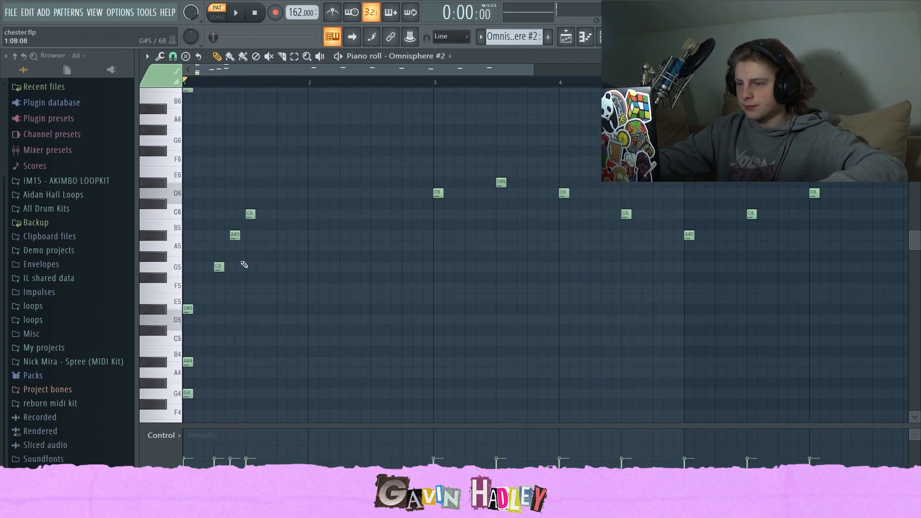
Examine the full Omnisphere #2 melody and the low notes of its opening chord
drag(533, 71, 901, 71)
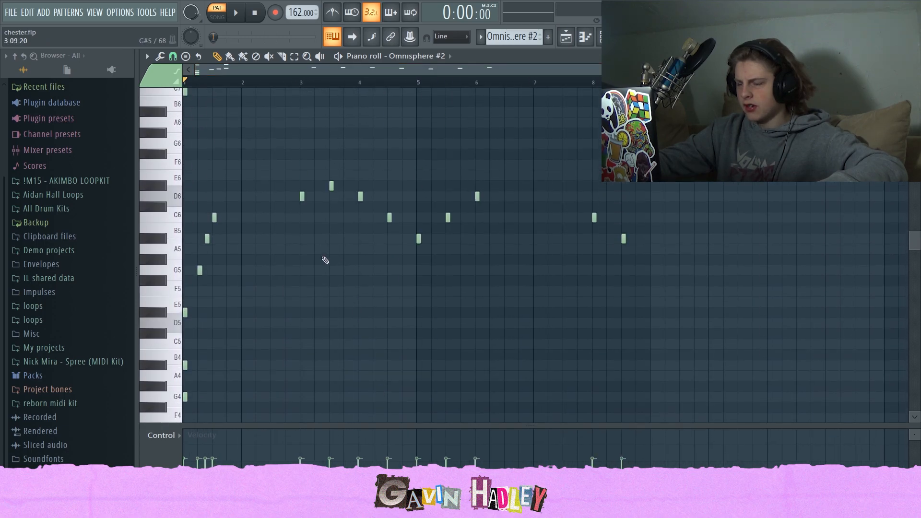
scroll(286, 257, down, 5)
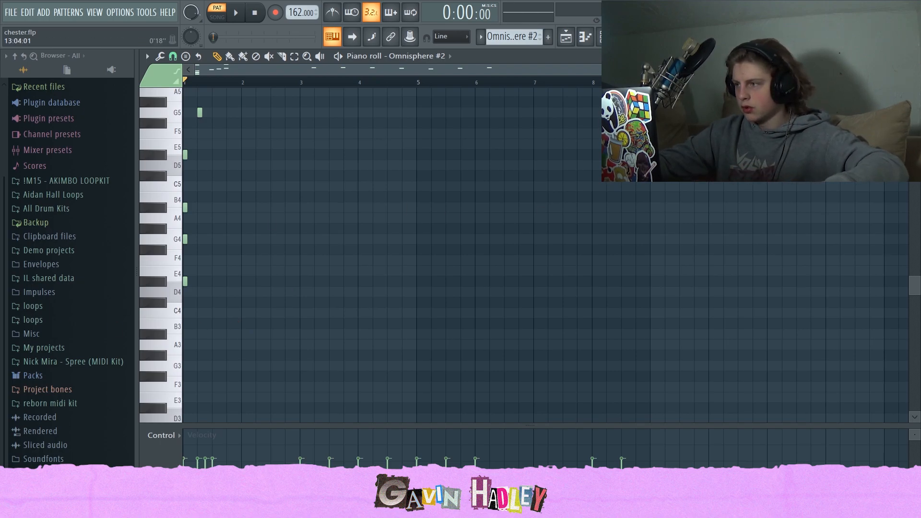
drag(904, 70, 382, 211)
scroll(158, 346, up, 4)
scroll(158, 345, up, 1)
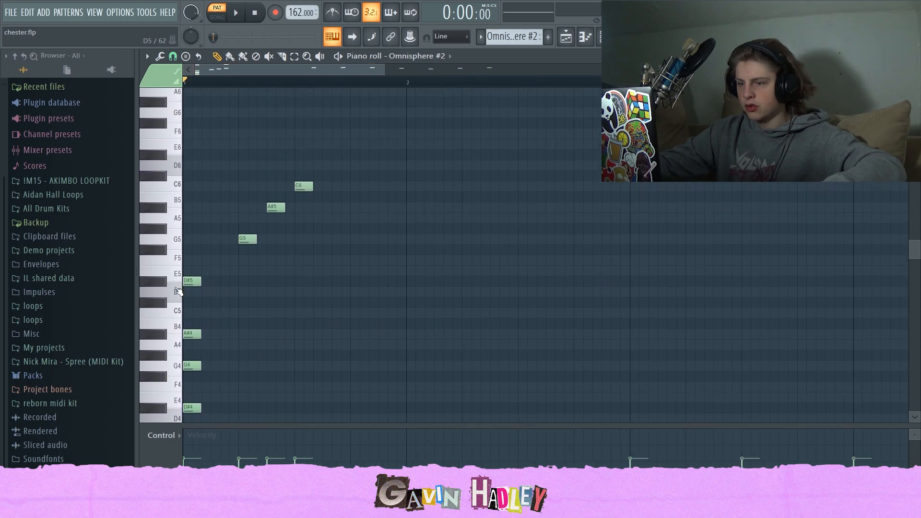
View the Omnisphere pattern's opening chord and arpeggio in its piano roll for comparison with the Omnisphere #2 notes
click(566, 37)
double_click(173, 96)
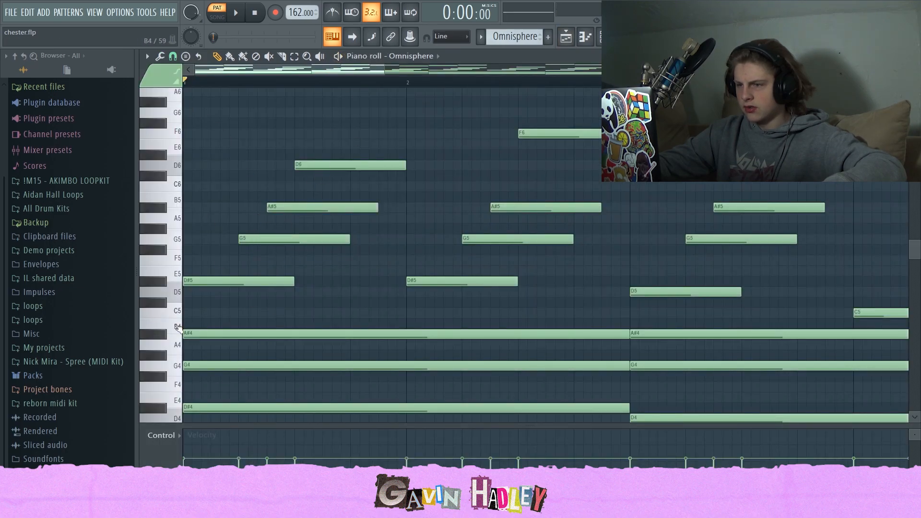
click(585, 37)
click(566, 37)
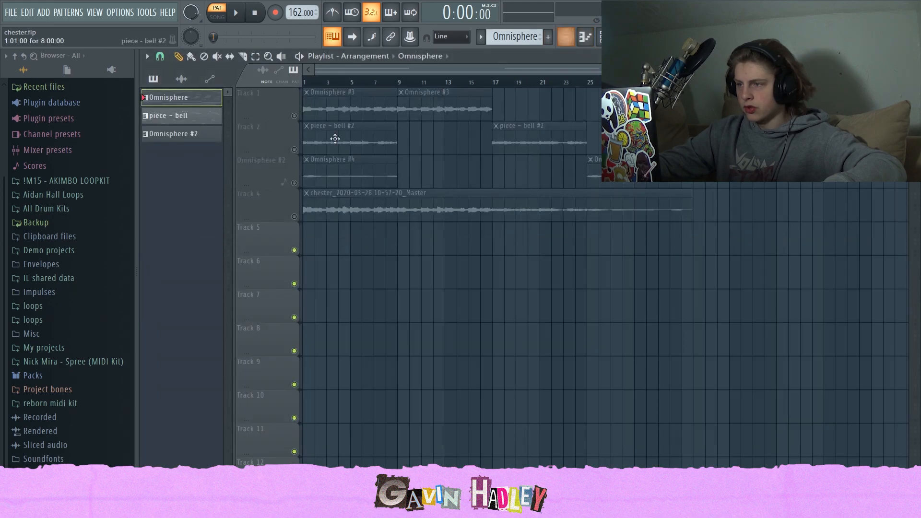
double_click(171, 98)
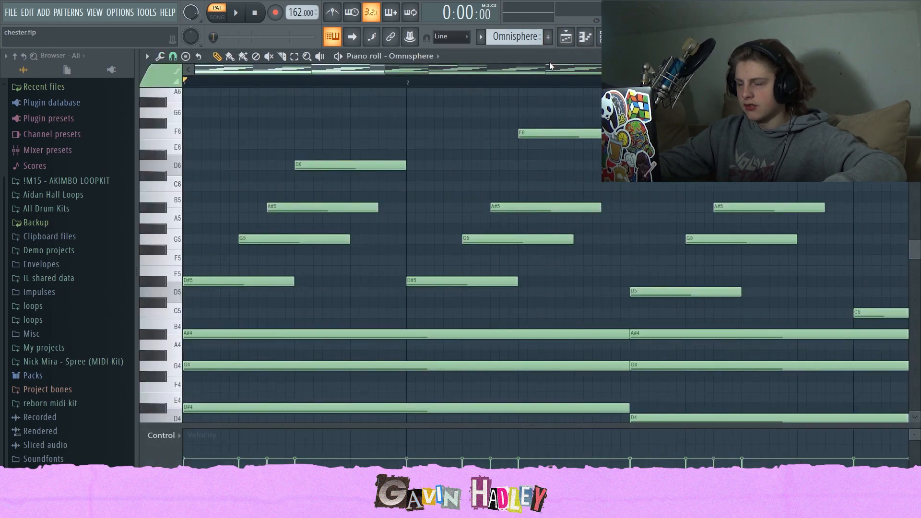
click(567, 37)
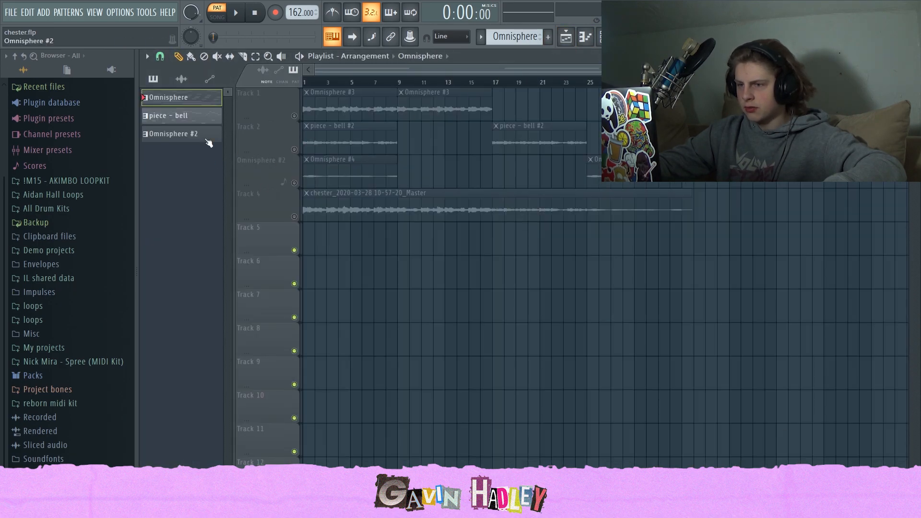
Reopen the Omnisphere #2 pattern's piano roll and play its melody into bar 5
double_click(183, 136)
drag(385, 70, 675, 71)
scroll(192, 264, down, 2)
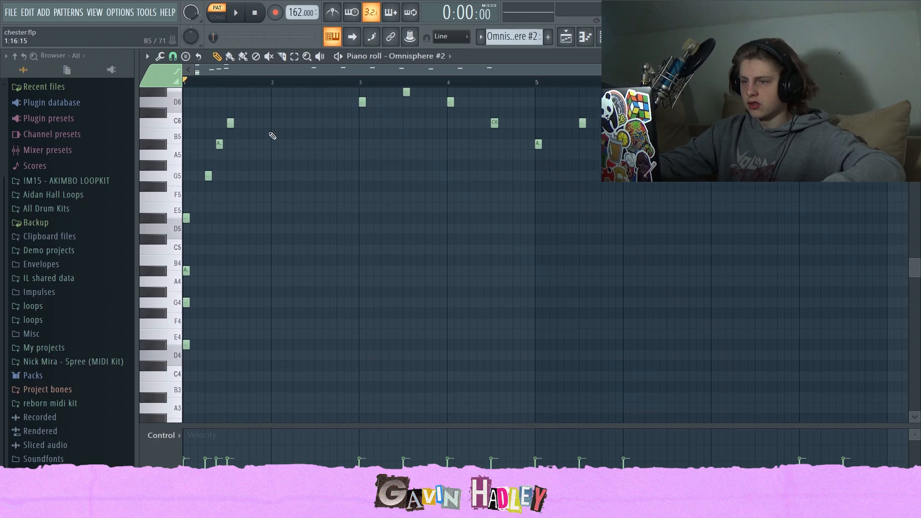
key(space)
scroll(387, 226, up, 3)
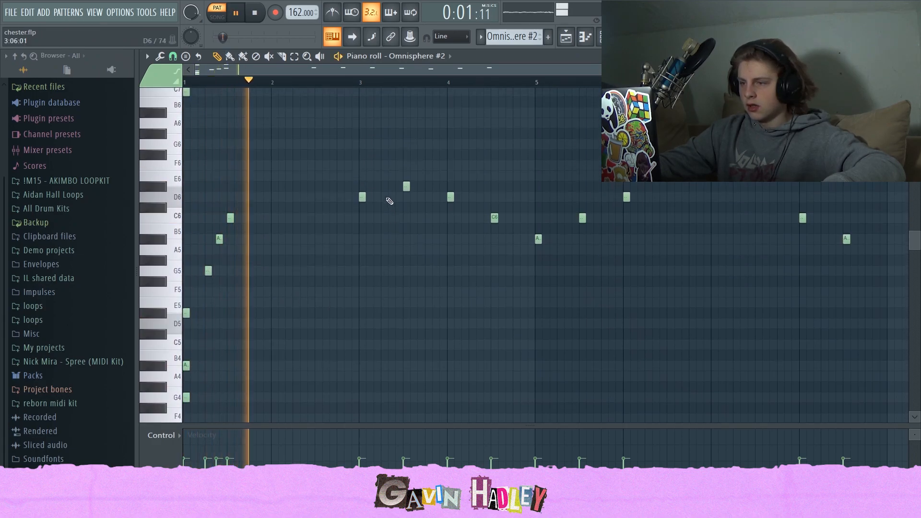
scroll(361, 201, up, 4)
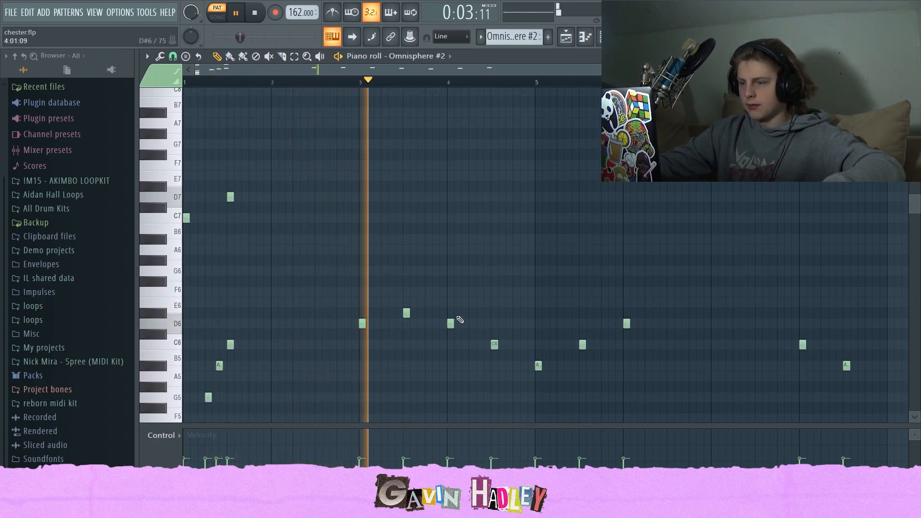
scroll(561, 326, down, 1)
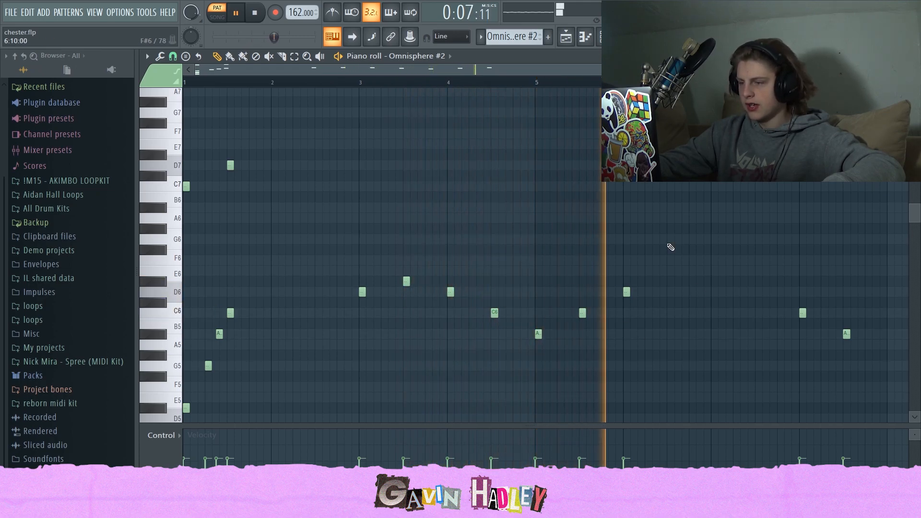
Stop the playback and place the Omnisphere, piece - bell and Omnisphere #2 patterns at bar 1 on Tracks 5 to 7
click(566, 37)
key(space)
click(152, 98)
shift+click(168, 138)
drag(168, 138, 336, 217)
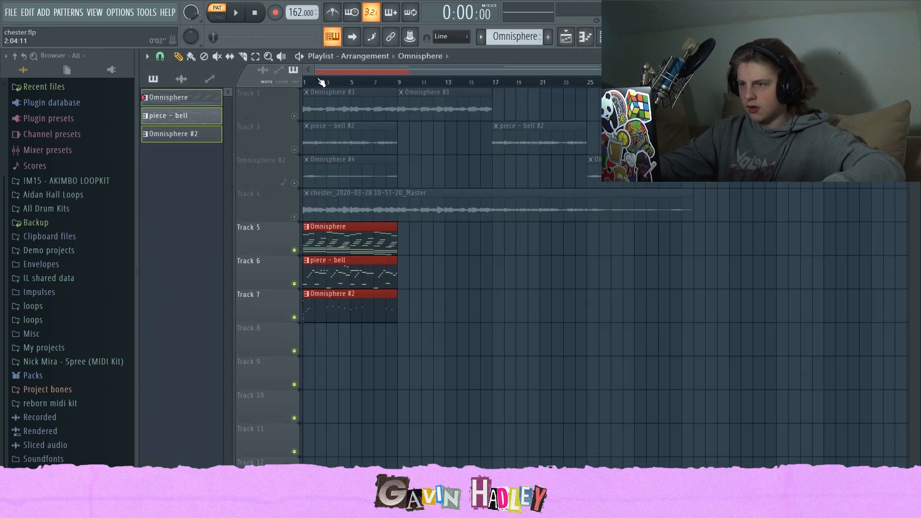
Play the three layered patterns in song mode while following the Omnisphere #2 notes in the piano roll, and stop in bar 6
key(l)
key(space)
double_click(323, 309)
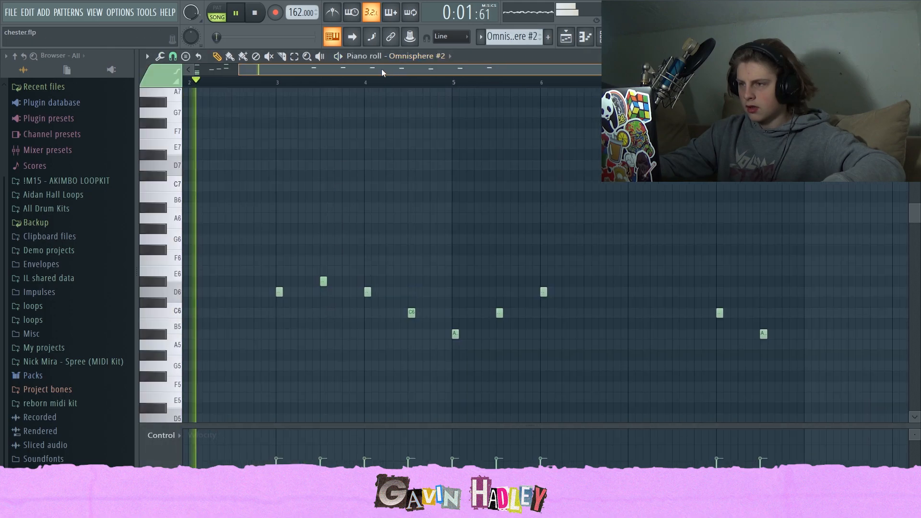
scroll(465, 257, down, 3)
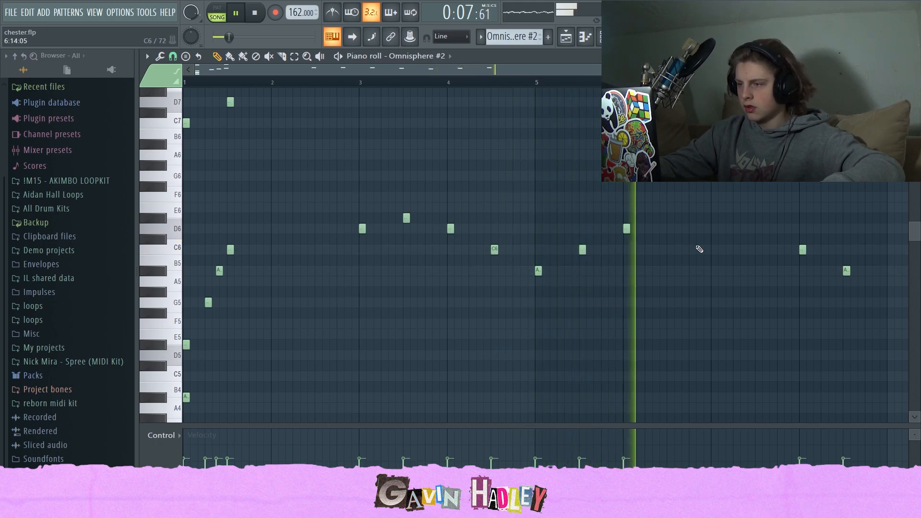
key(space)
Open the mixer and inspect the RC-20 Retro Color and Fruity parametric EQ 2 effects on the Omnisphere track
key(F9)
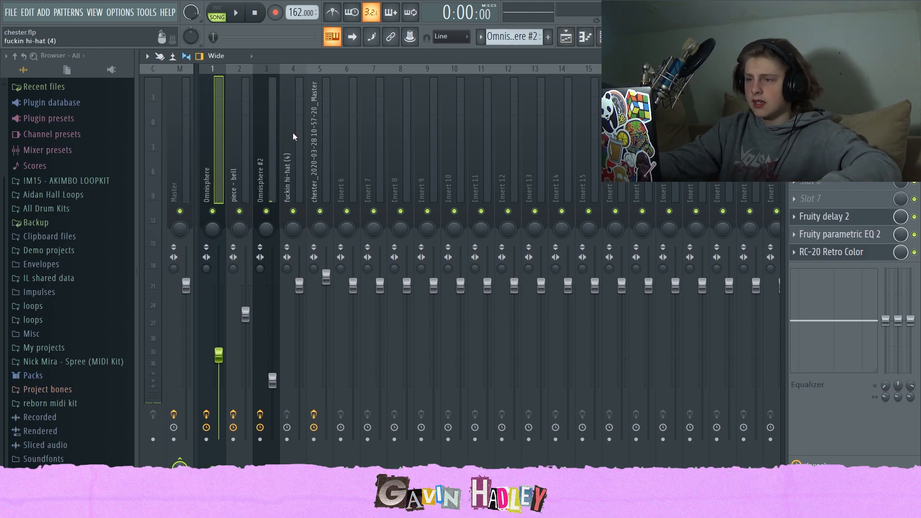
click(309, 137)
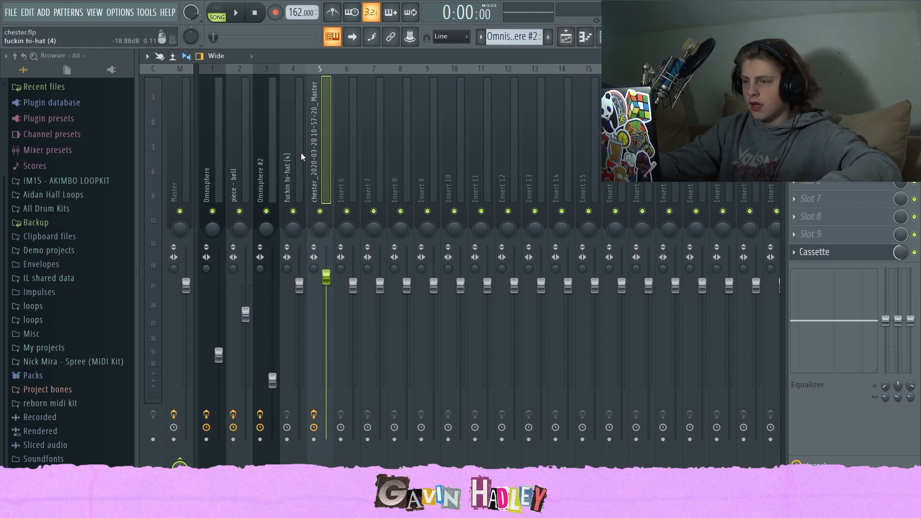
click(289, 160)
click(236, 162)
click(212, 163)
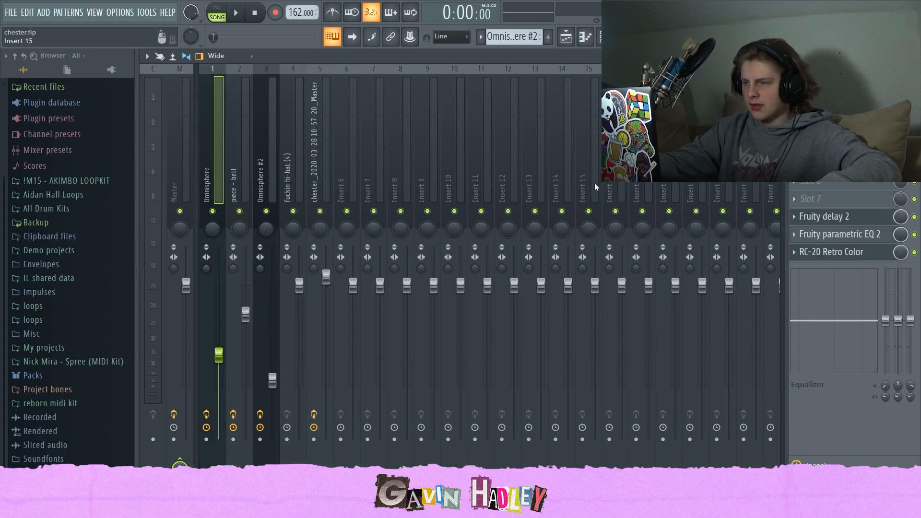
click(842, 249)
click(842, 247)
click(838, 235)
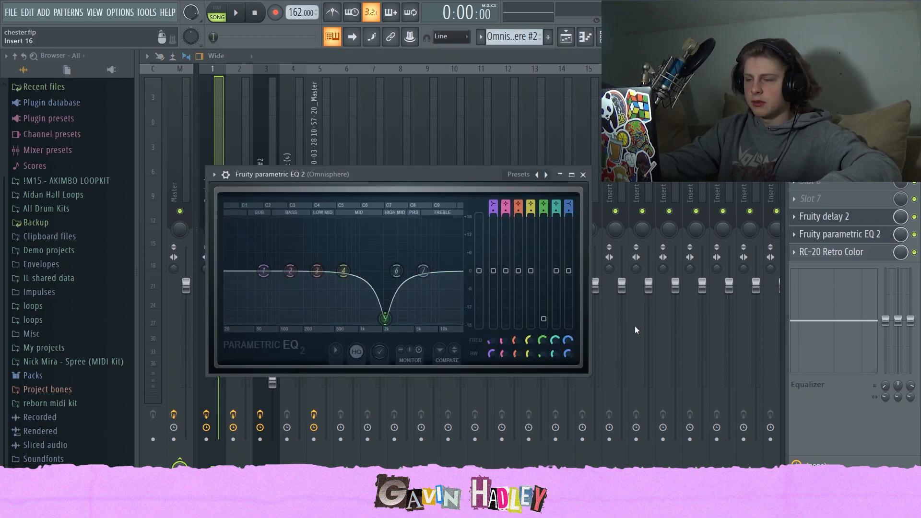
click(839, 234)
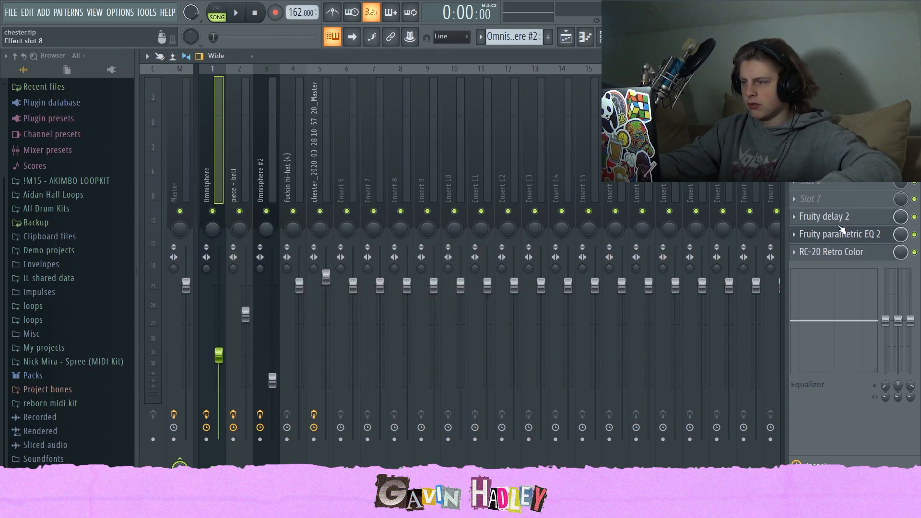
Review the Fruity delay 2 settings on the Omnisphere track, undoing the last delay time change before closing it
click(842, 221)
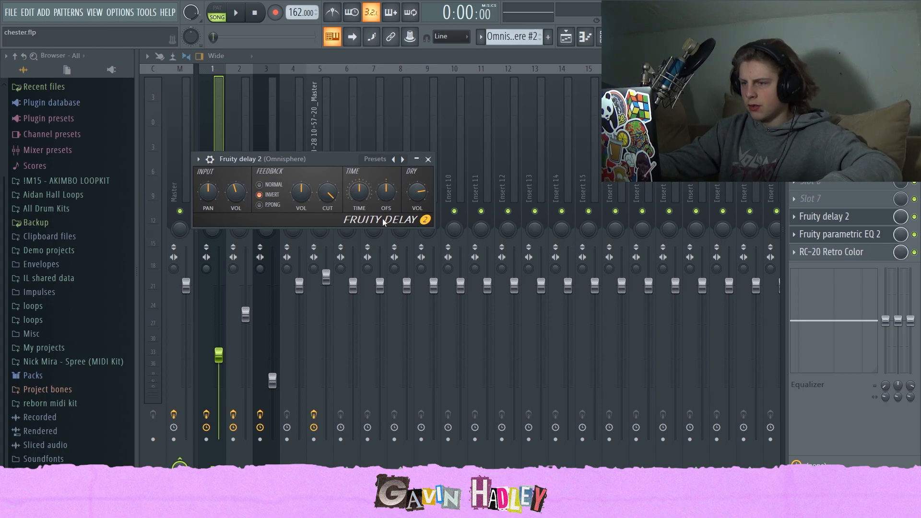
key(ctrl+z)
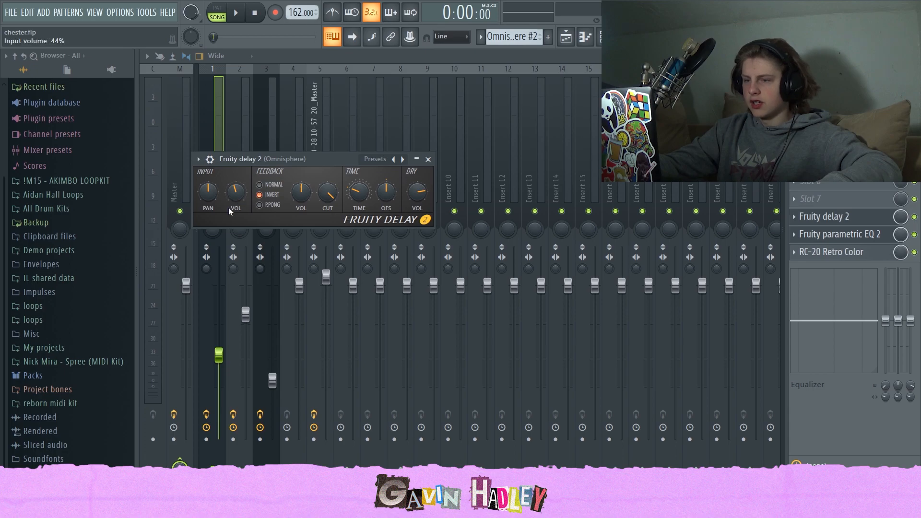
click(207, 107)
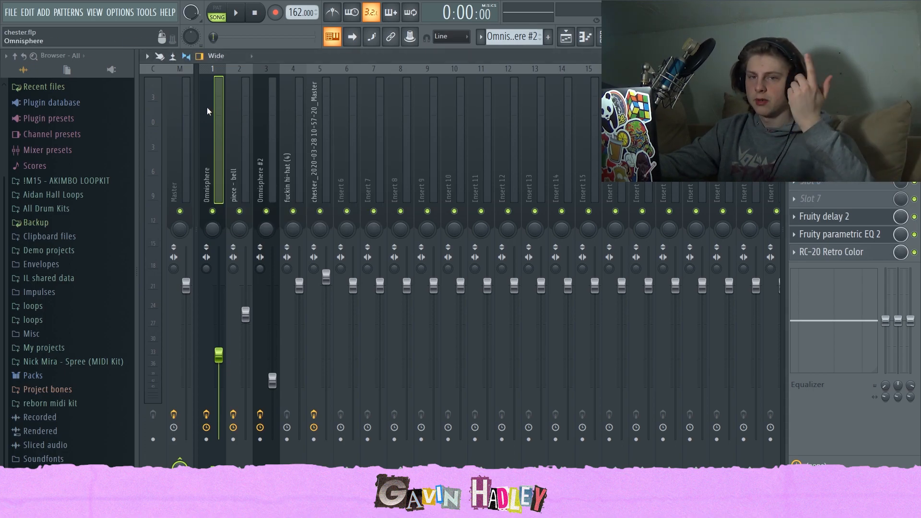
Inspect the Fruity Reeverb 2, Fruity Chorus, RC-20 Retro Color and Fruity delay 2 effects on the piece - bell track
click(230, 164)
click(825, 252)
click(824, 252)
click(828, 235)
click(828, 235)
click(831, 216)
click(831, 217)
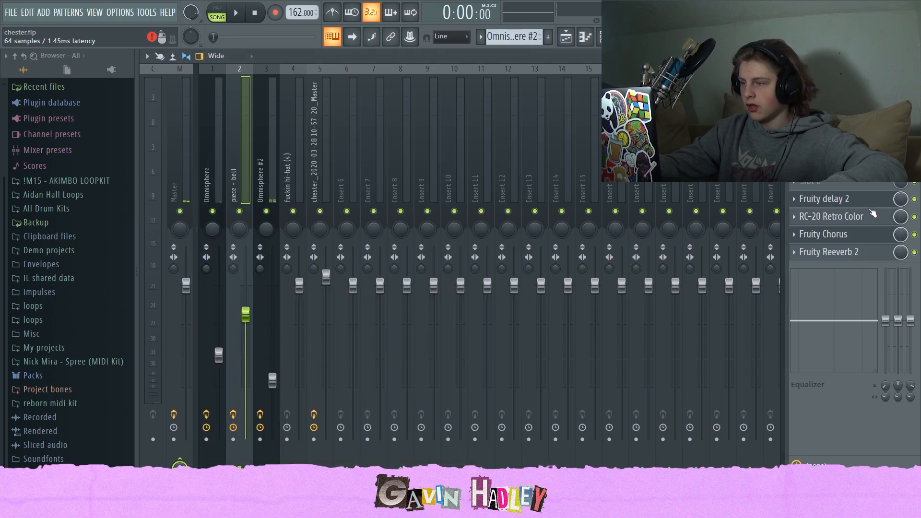
click(824, 199)
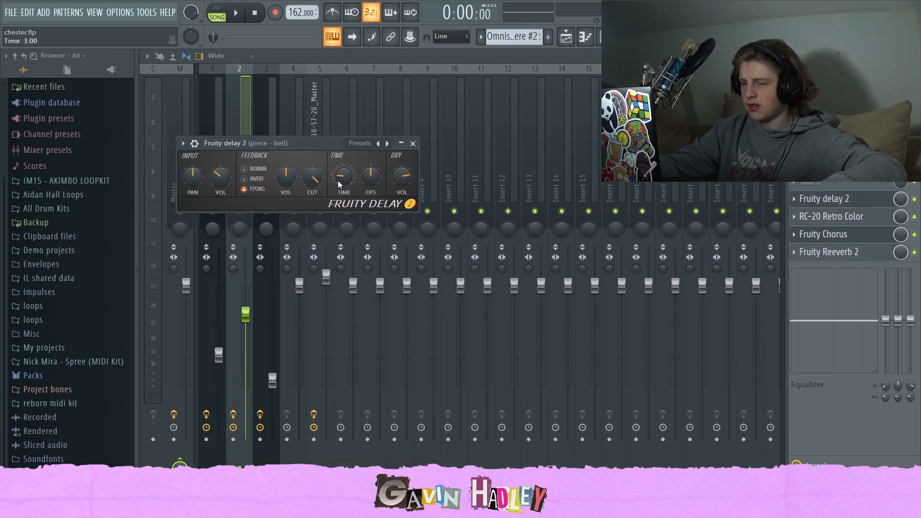
click(358, 62)
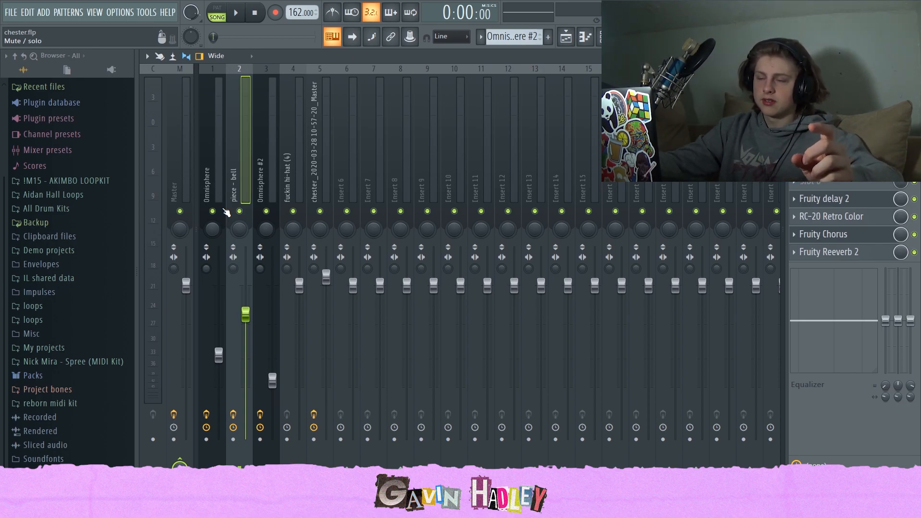
Start the song and inspect the ValhallaVintageVerb and Little MicroShift effects on the Omnisphere #2 mixer track
key(space)
click(269, 173)
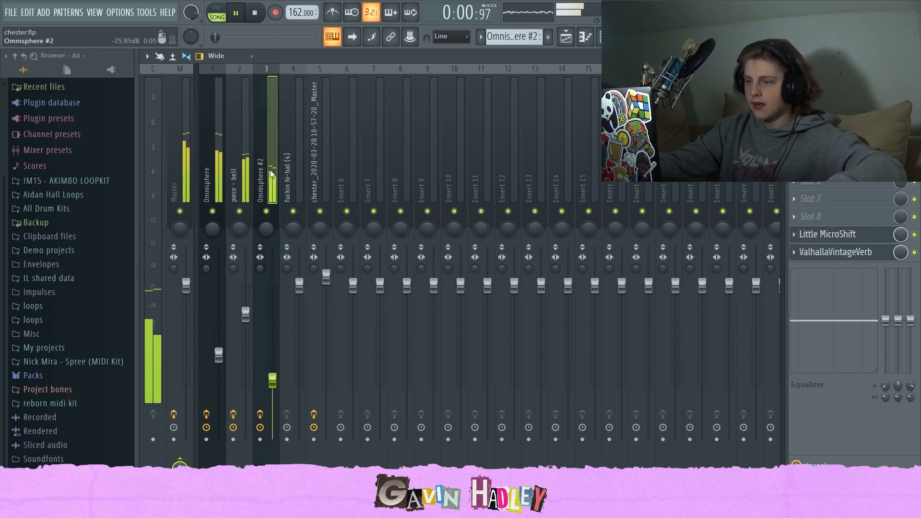
click(835, 252)
click(834, 252)
click(815, 234)
click(816, 234)
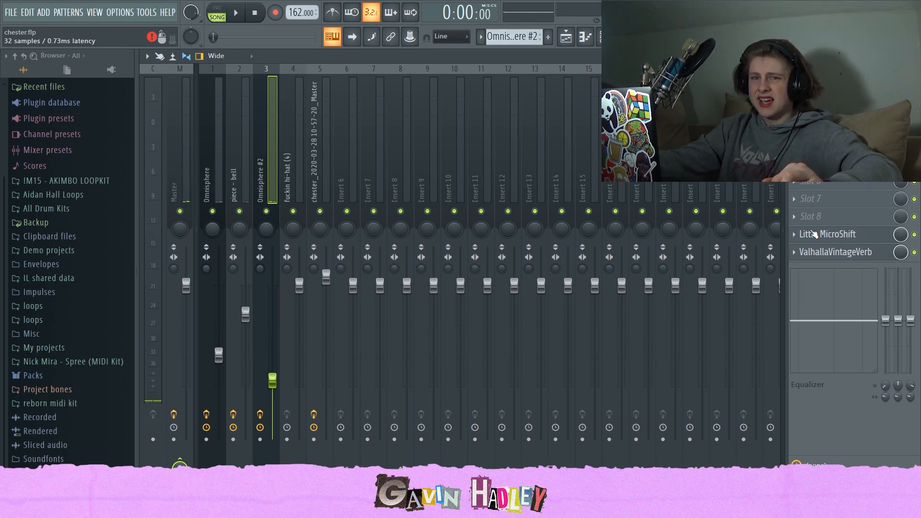
click(290, 152)
key(F5)
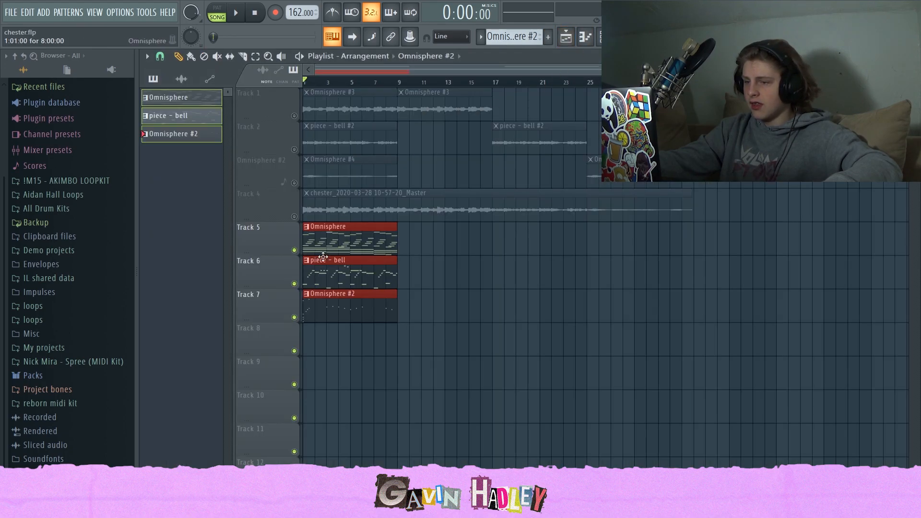
scroll(342, 269, up, 1)
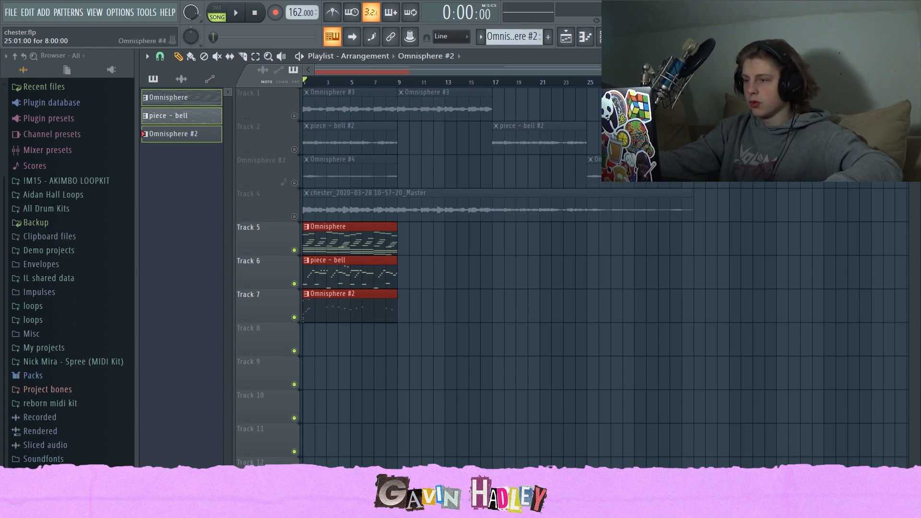
drag(898, 70, 506, 97)
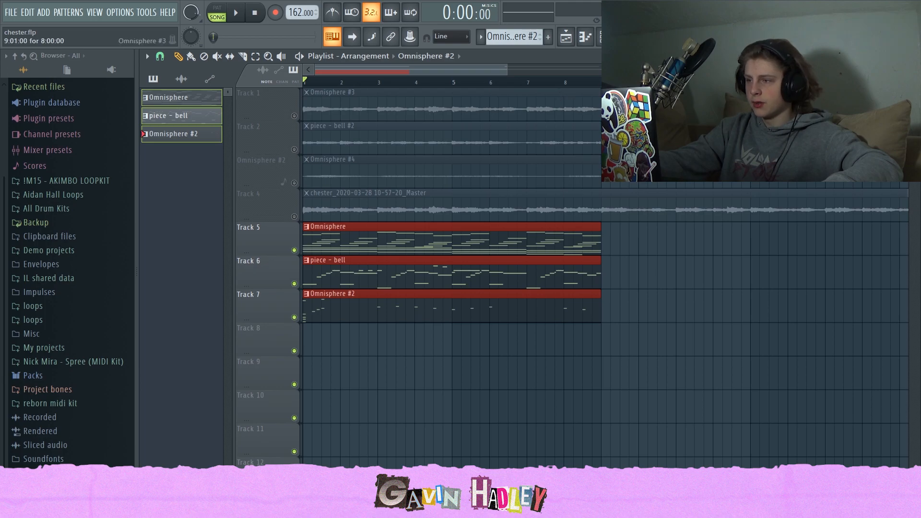
drag(513, 72, 643, 268)
click(307, 204)
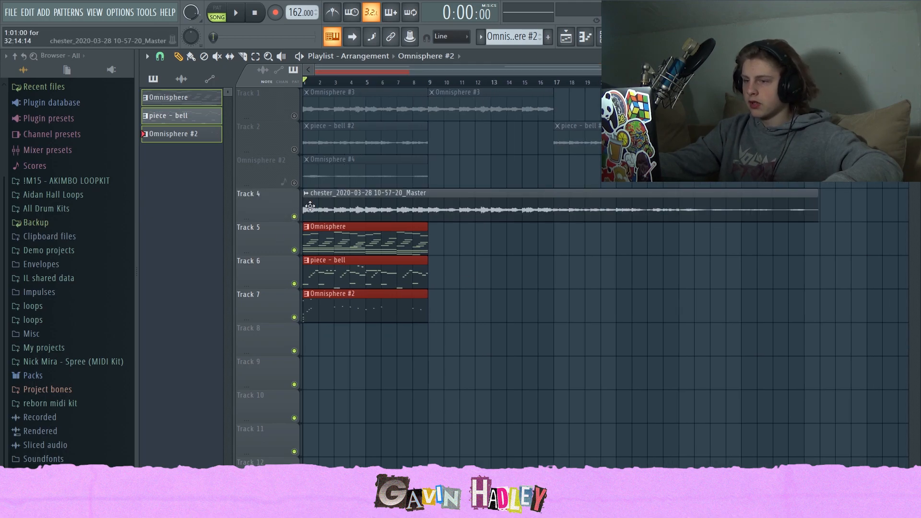
double_click(330, 207)
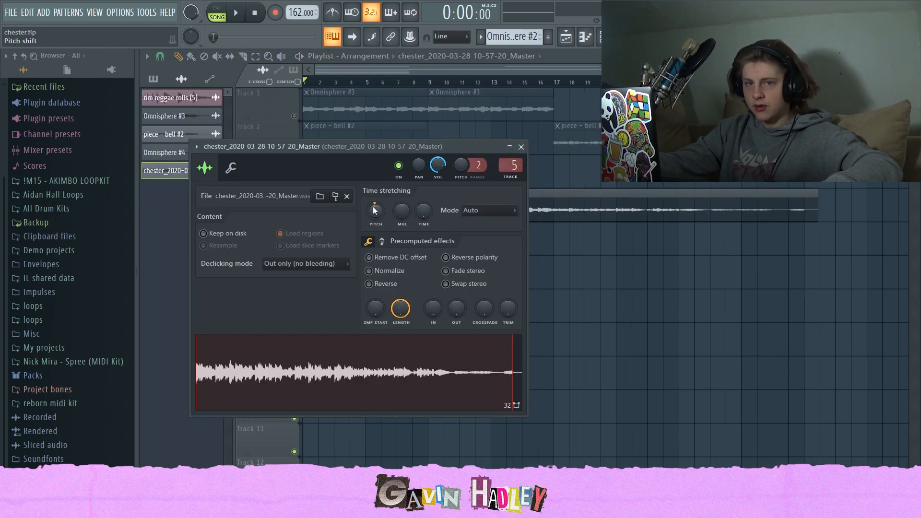
key(Escape)
scroll(444, 304, down, 1)
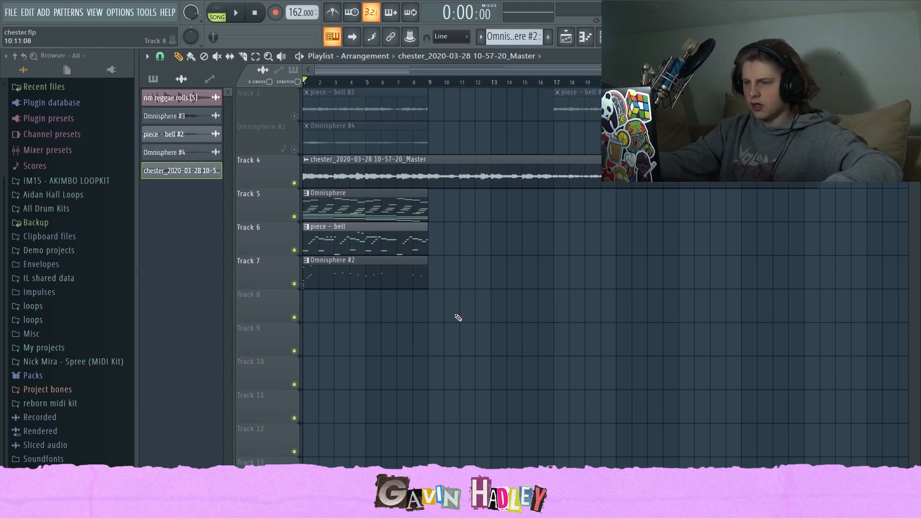
scroll(545, 313, up, 1)
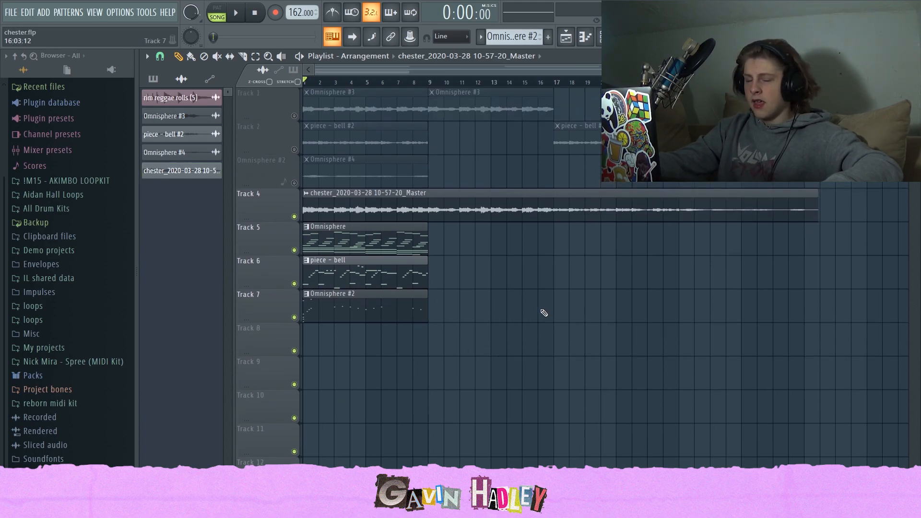
click(495, 284)
right_click(503, 280)
click(506, 282)
right_click(507, 279)
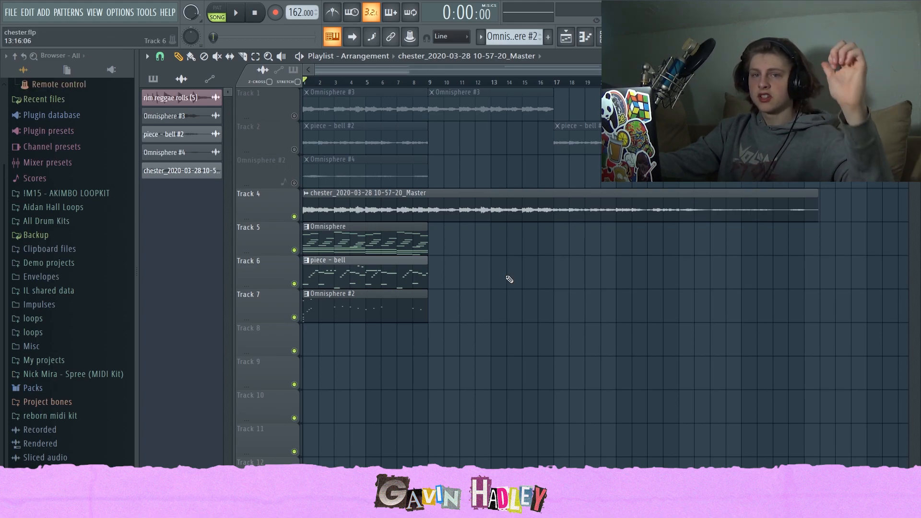